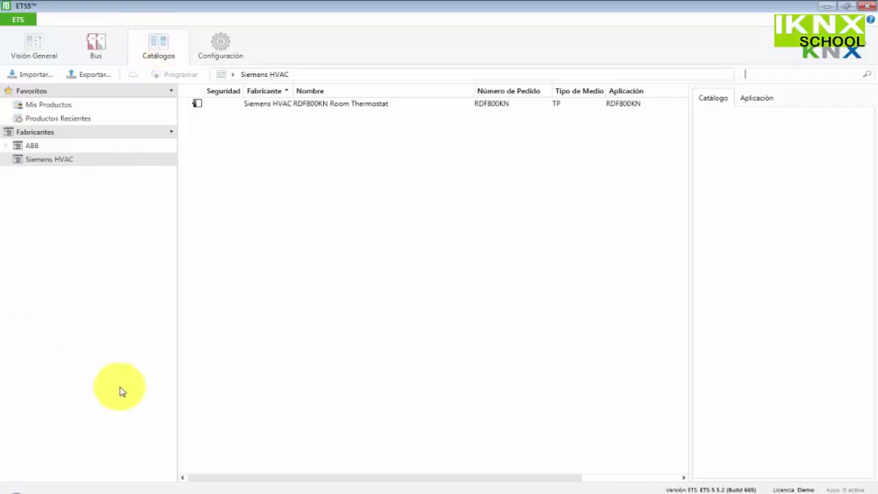
# Switch to the web browser, open the bookmarked KNX ABB site and translate it into Spanish
pyautogui.click(129, 489)
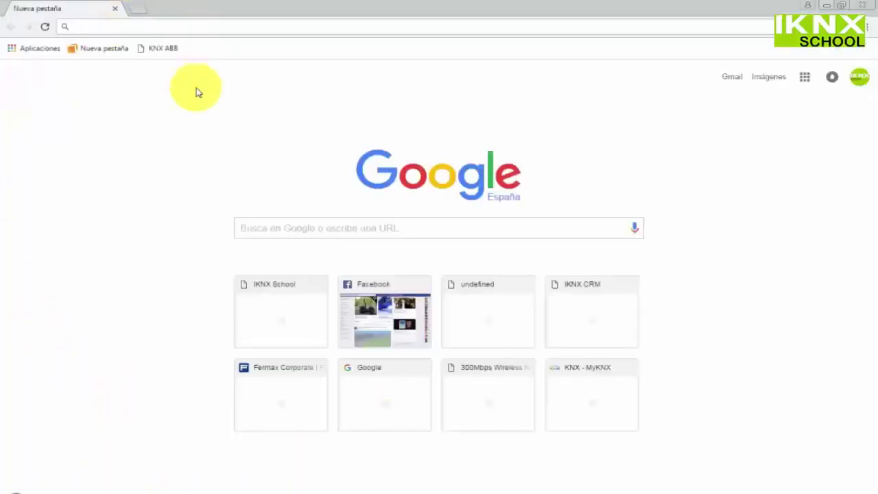
pyautogui.click(163, 48)
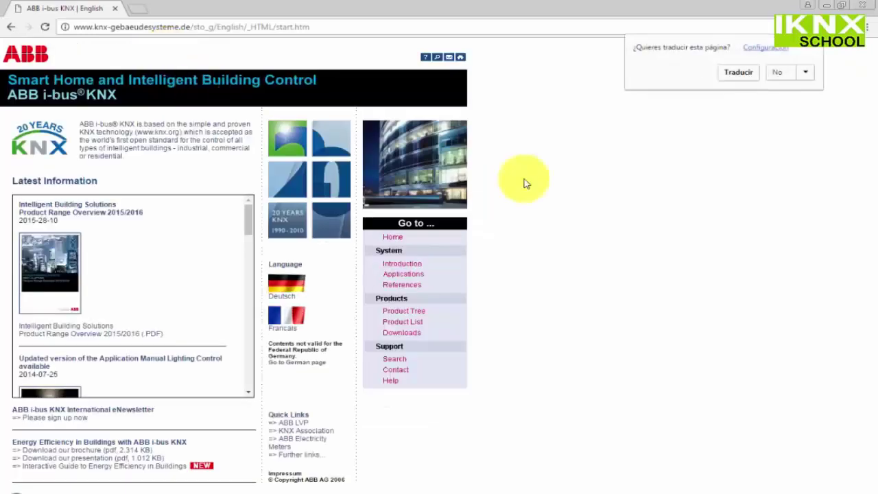
pyautogui.click(749, 72)
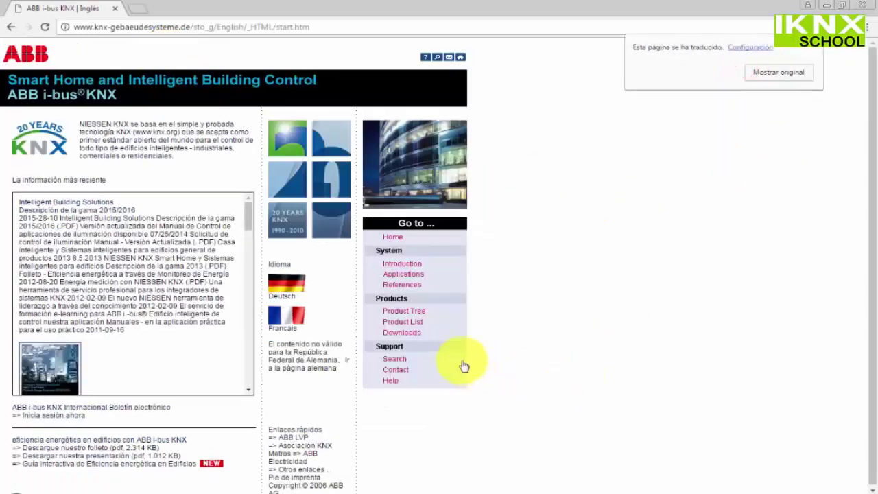
# Open the US/U2.2 universal interface from the product tree's inputs category and examine its downloadable documentation, including the ETS4/ETS5 .KNXPROD application
pyautogui.click(404, 310)
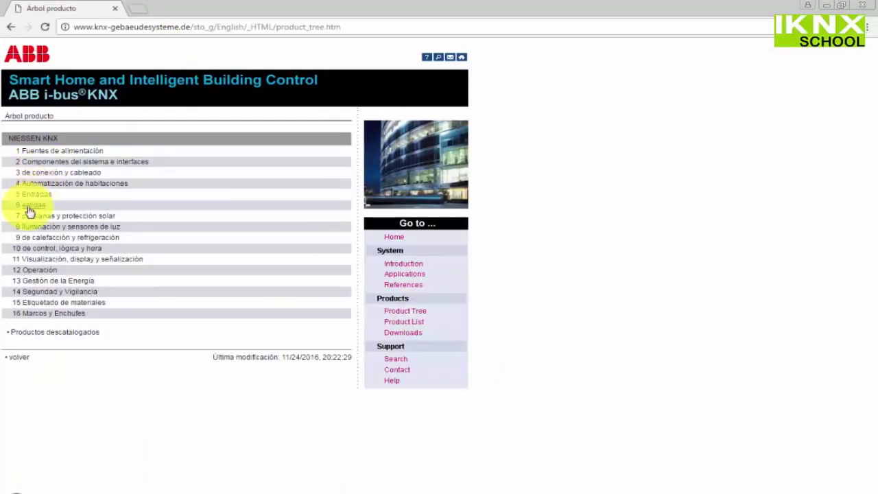
pyautogui.click(37, 196)
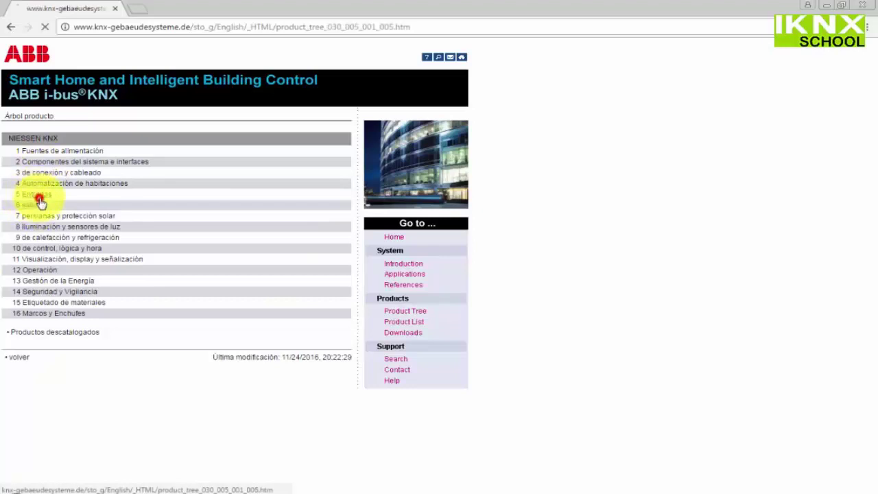
pyautogui.click(131, 276)
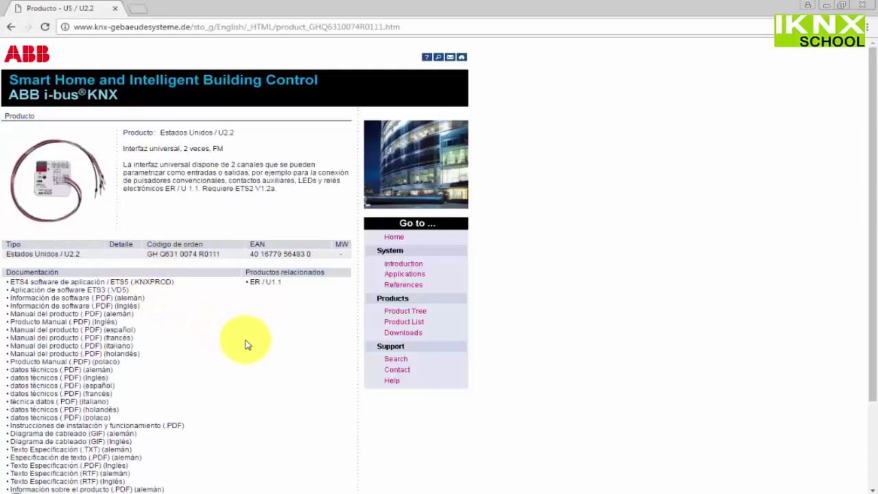
pyautogui.scroll(-1, 240, 343)
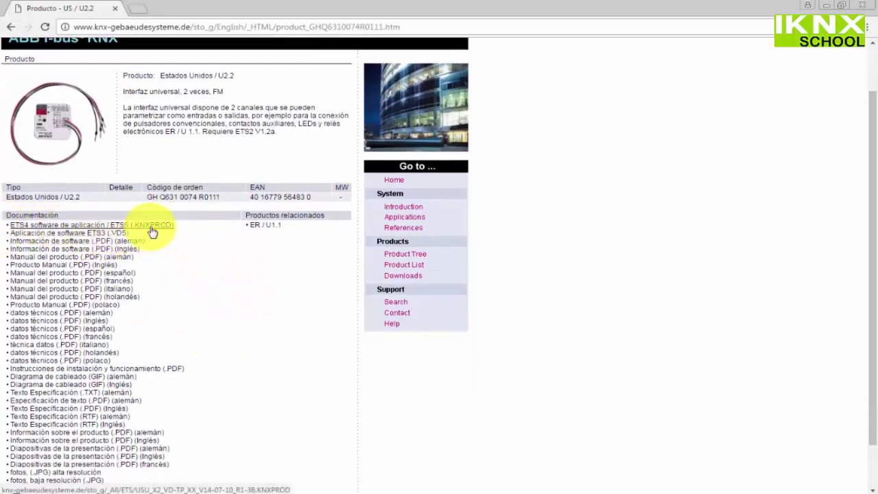
pyautogui.moveTo(151, 232)
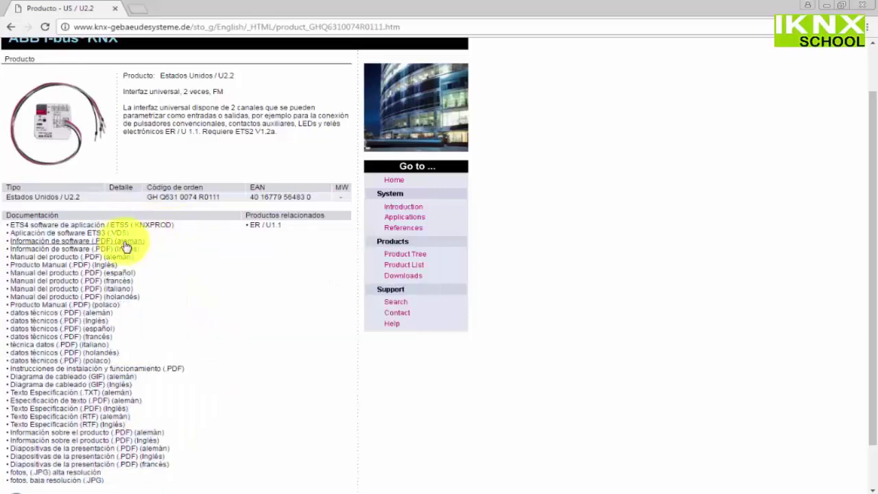
pyautogui.moveTo(122, 239)
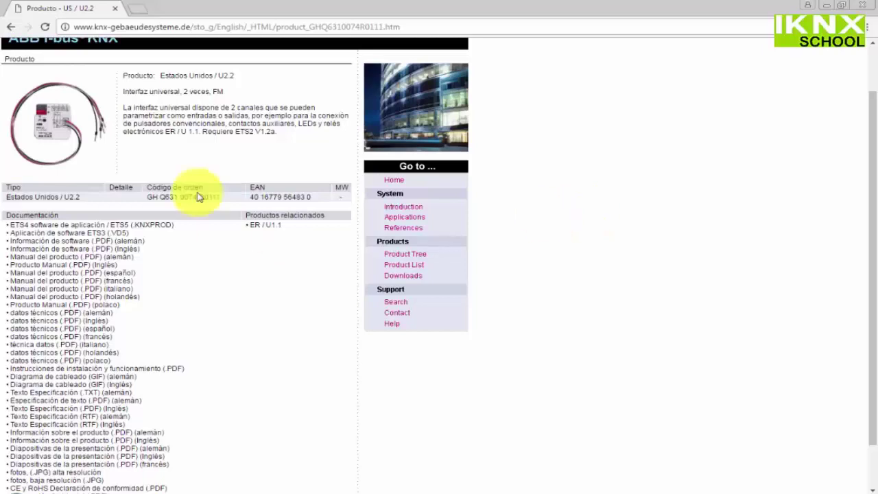
# Highlight the web address of the US/U2.2 product page, then clear the selection
pyautogui.scroll(2, 133, 100)
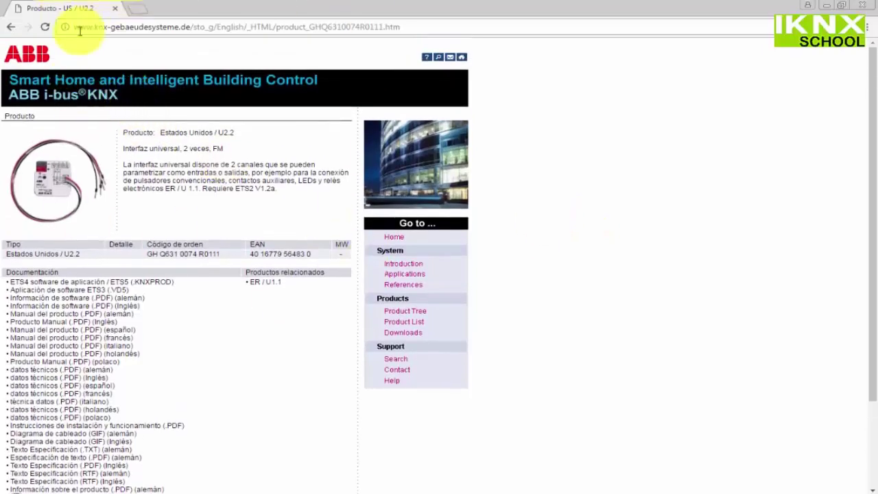
pyautogui.moveTo(85, 27); pyautogui.dragTo(411, 26)
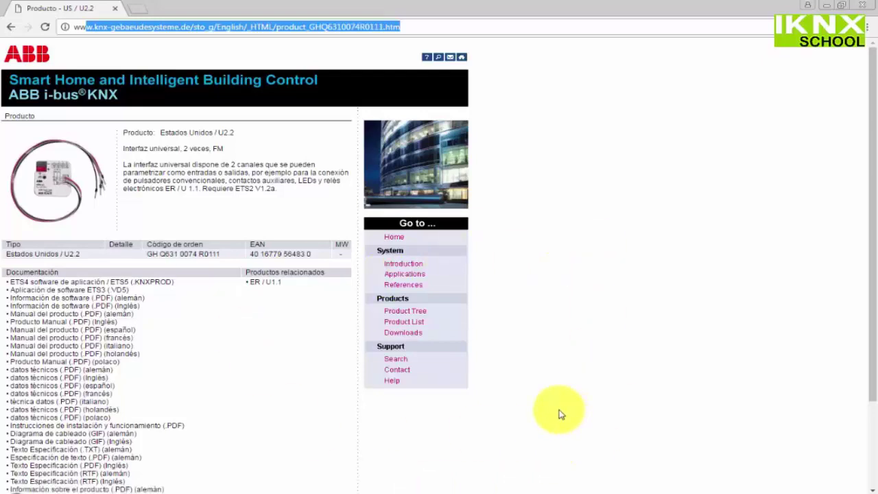
pyautogui.click(264, 26)
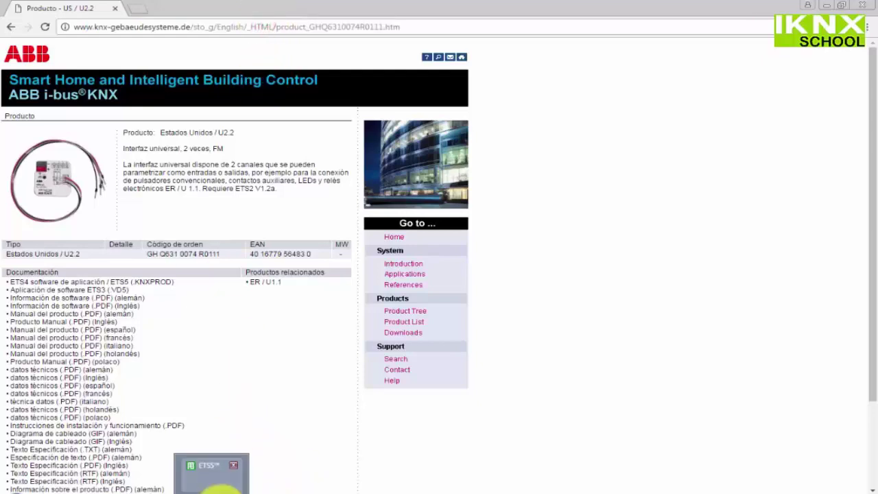
# Switch back to ETS5 and check the Online Catalog entry in the list of installed apps
pyautogui.click(220, 489)
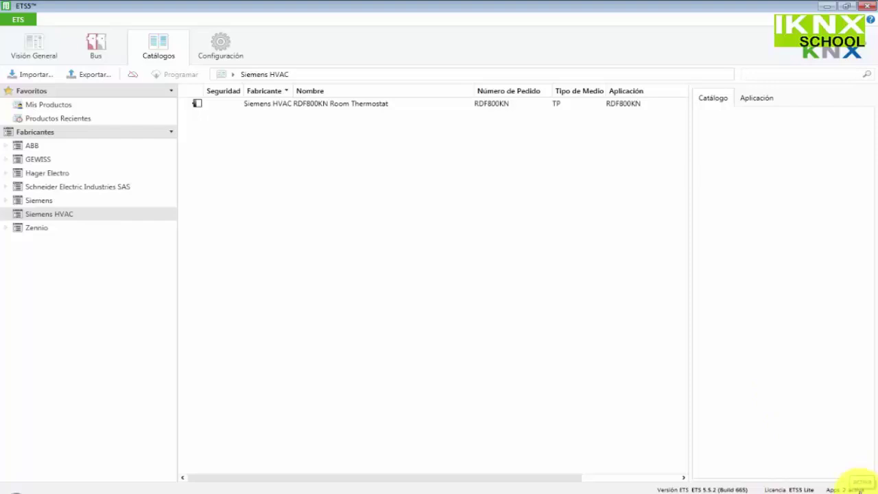
pyautogui.click(858, 489)
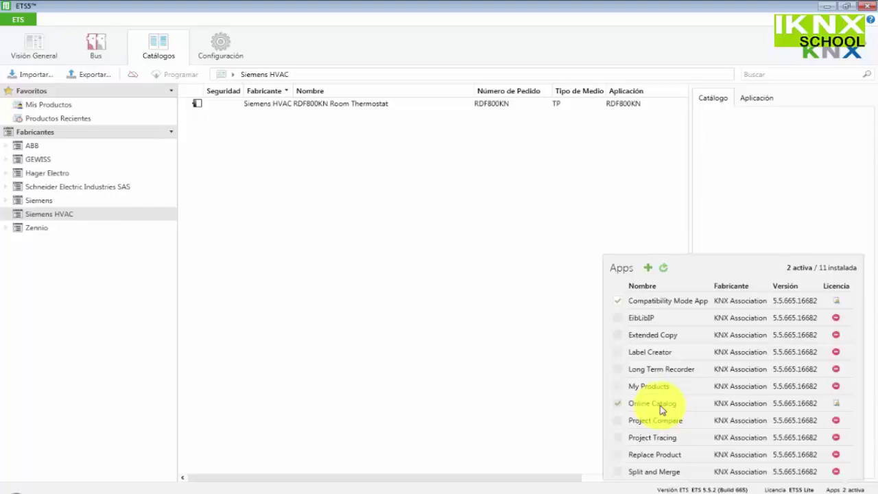
pyautogui.click(568, 403)
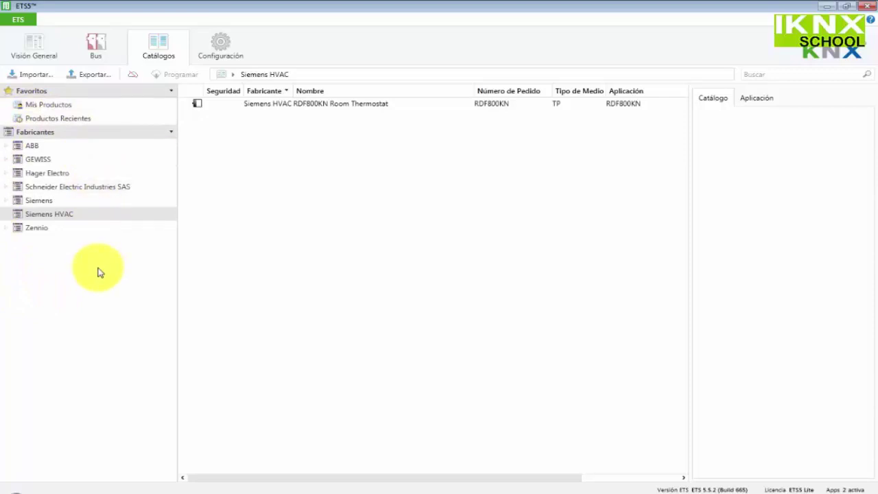
# Open the online catalogue settings and examine which manufacturers are selected throughout the list
pyautogui.click(220, 45)
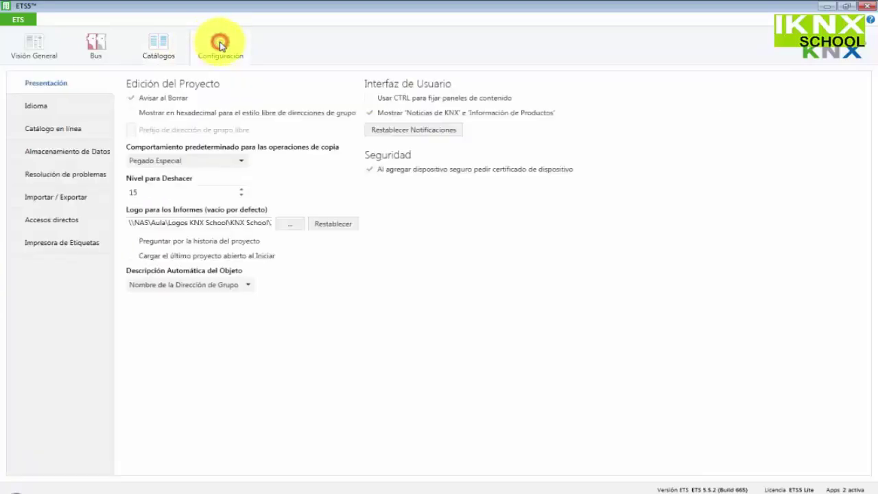
pyautogui.click(71, 131)
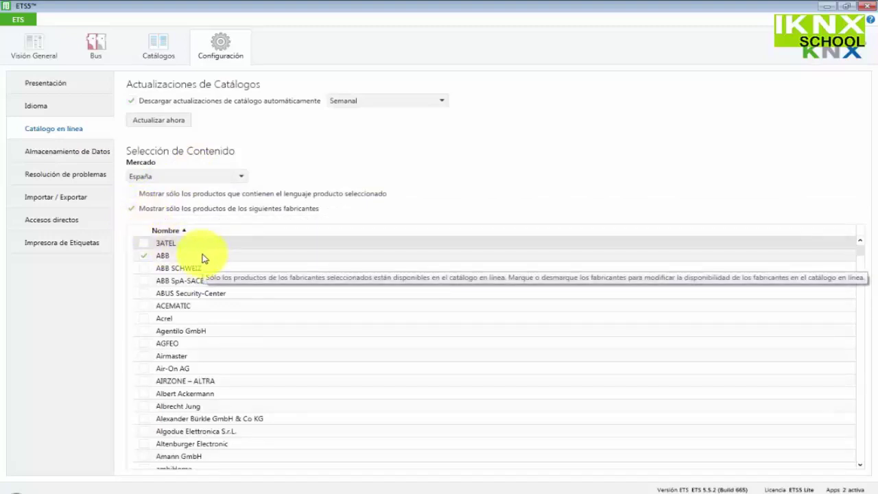
pyautogui.scroll(-4, 240, 296)
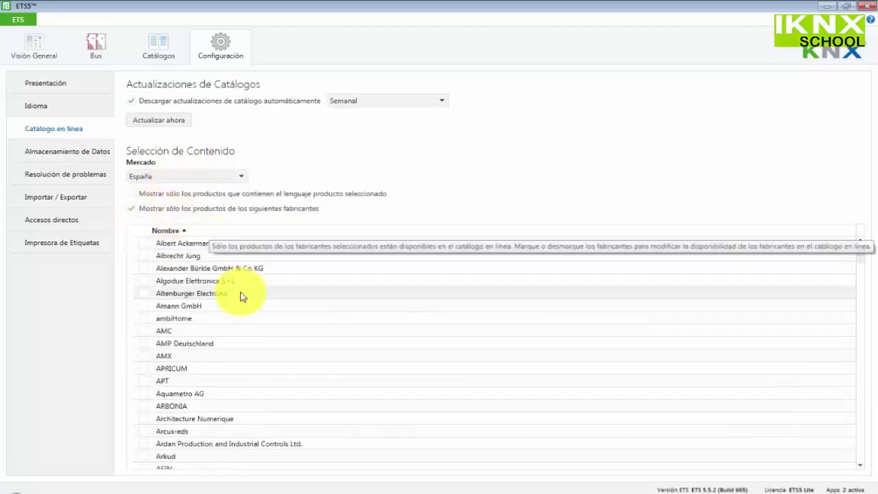
pyautogui.scroll(-18, 240, 297)
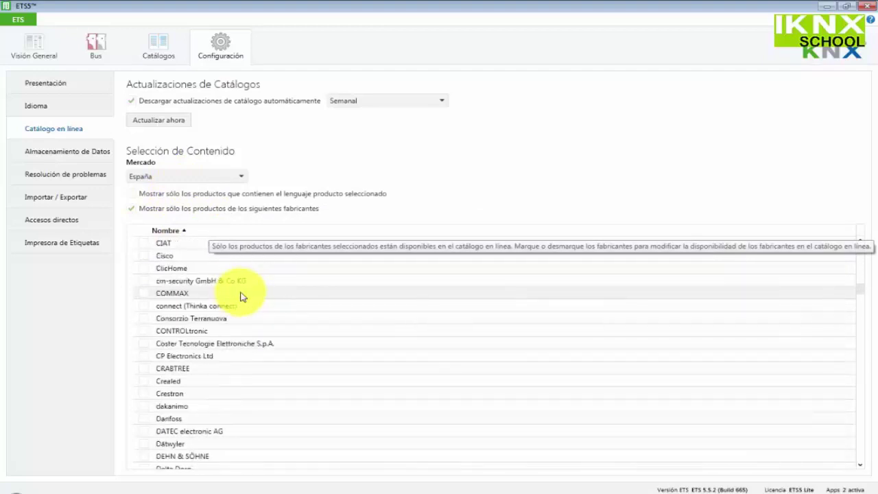
pyautogui.scroll(-15, 240, 296)
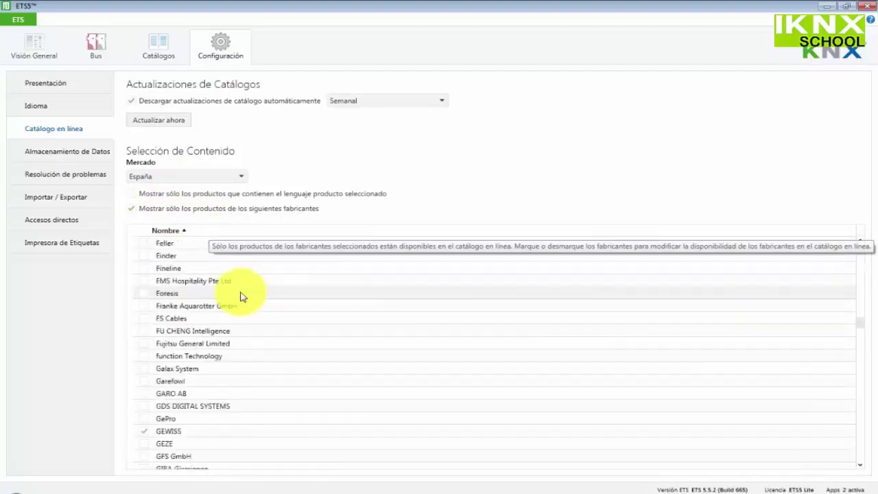
pyautogui.scroll(-18, 241, 297)
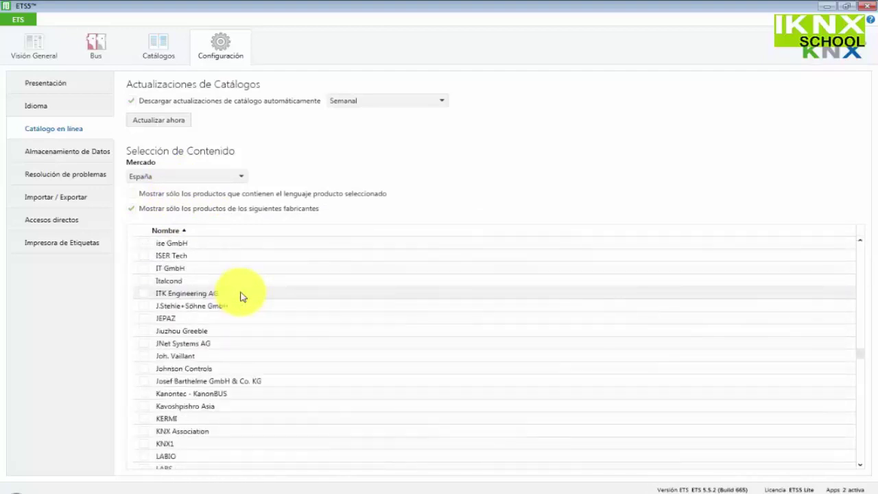
pyautogui.scroll(-18, 240, 297)
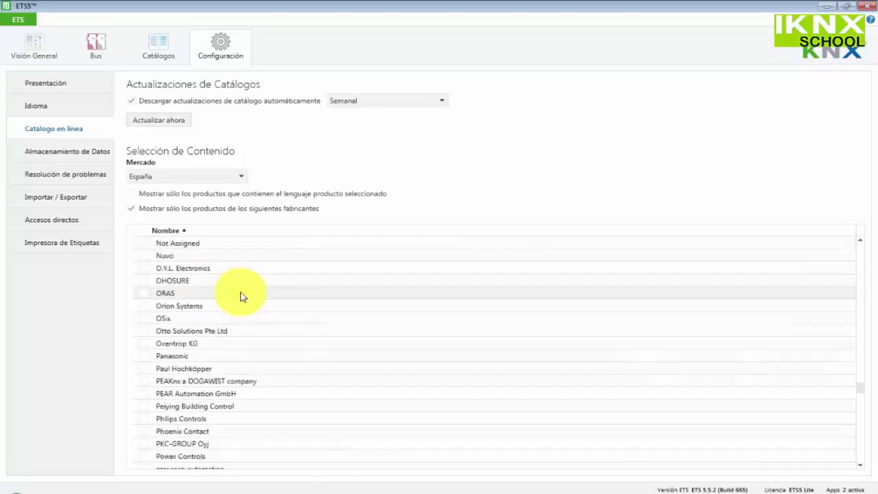
pyautogui.scroll(-18, 240, 296)
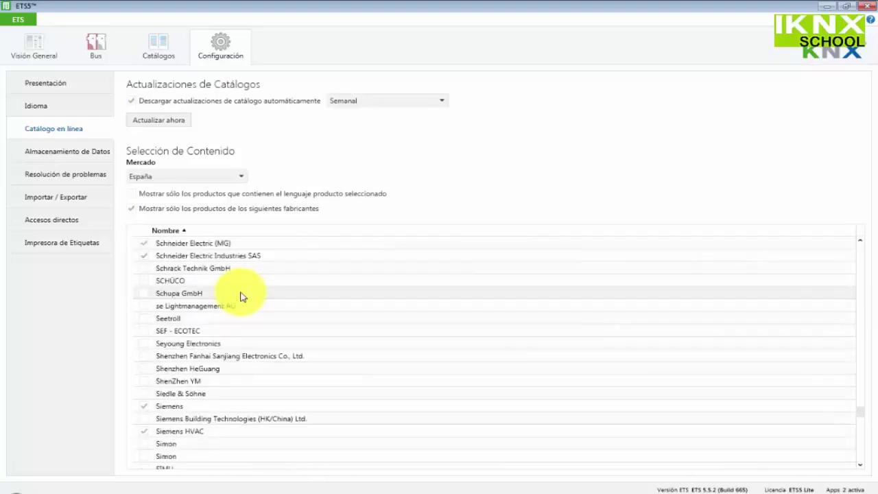
pyautogui.scroll(-18, 240, 296)
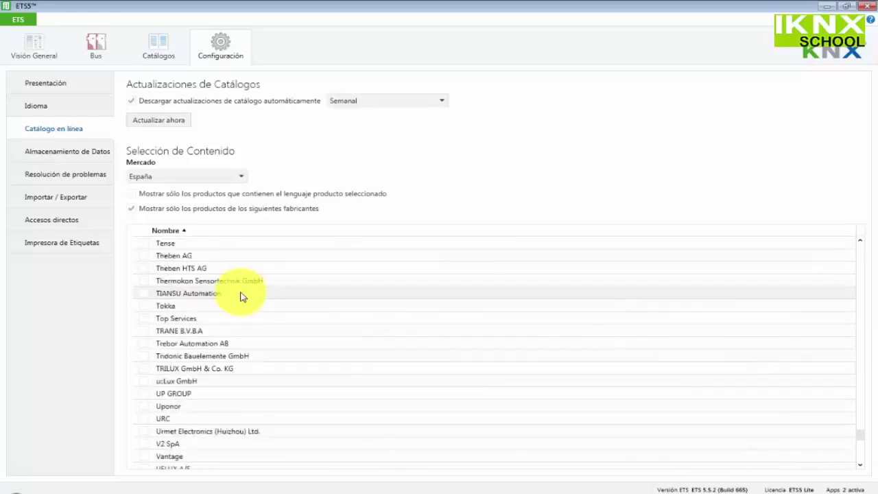
pyautogui.scroll(-18, 240, 296)
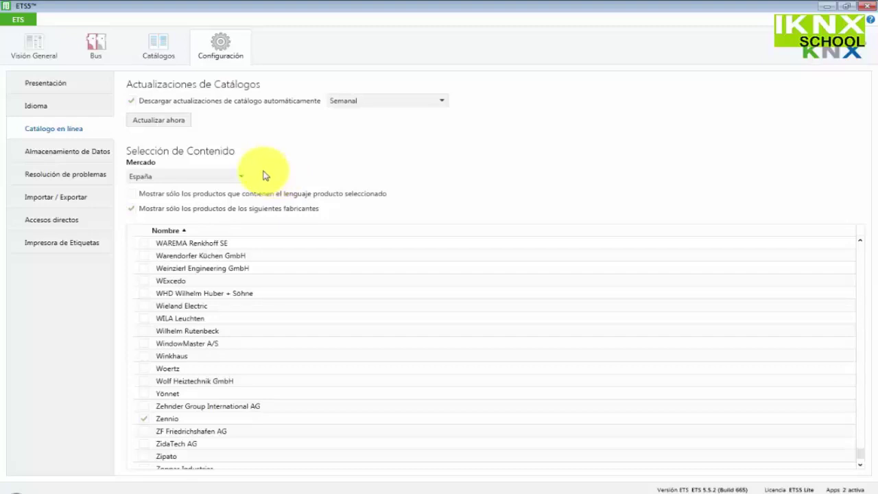
# Check the market selection and the product-language filter of the online catalogue without changing them
pyautogui.click(235, 176)
pyautogui.click(234, 178)
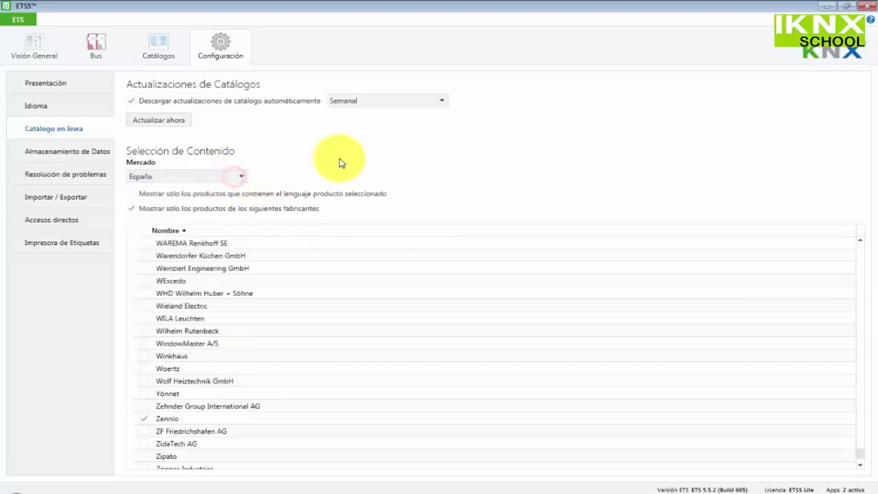
pyautogui.moveTo(161, 197)
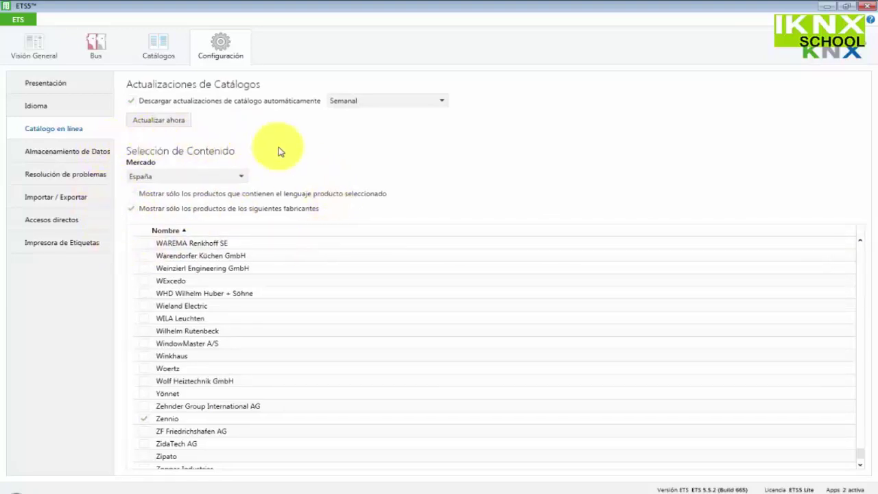
# Return to the catalogues and look through the full list of Zennio products
pyautogui.click(161, 47)
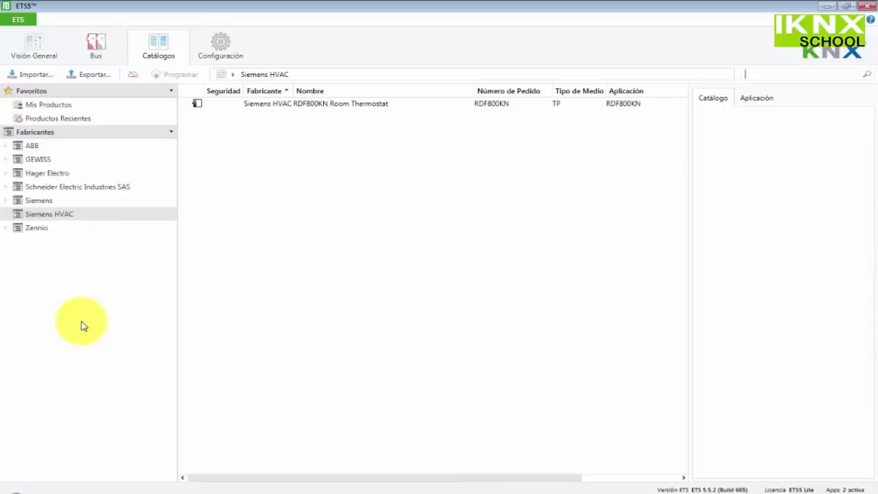
pyautogui.click(39, 229)
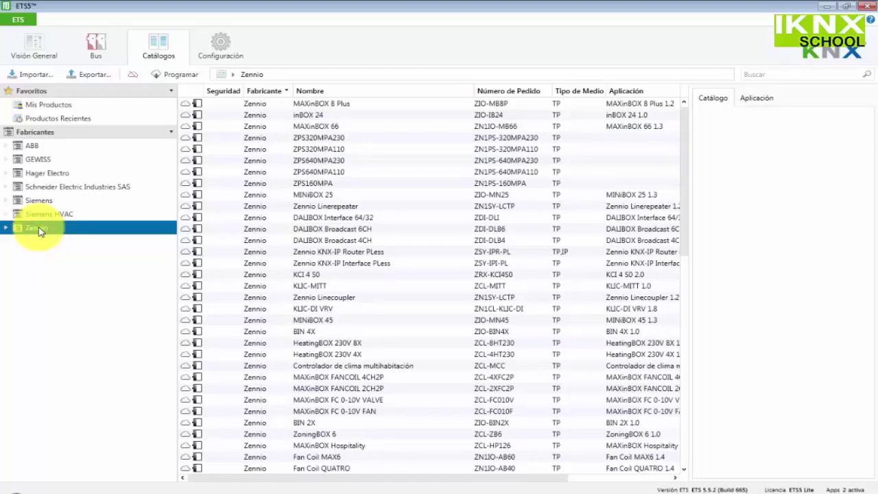
pyautogui.scroll(-8, 336, 134)
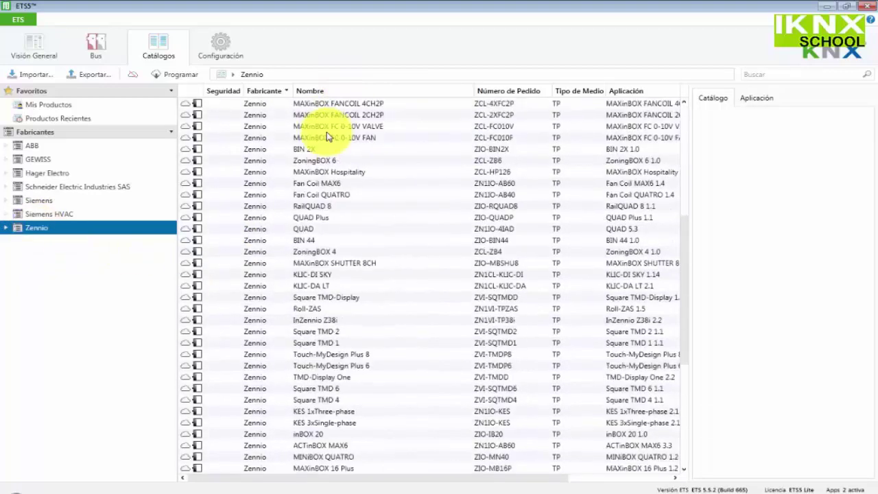
pyautogui.scroll(-7, 327, 132)
pyautogui.scroll(4, 326, 132)
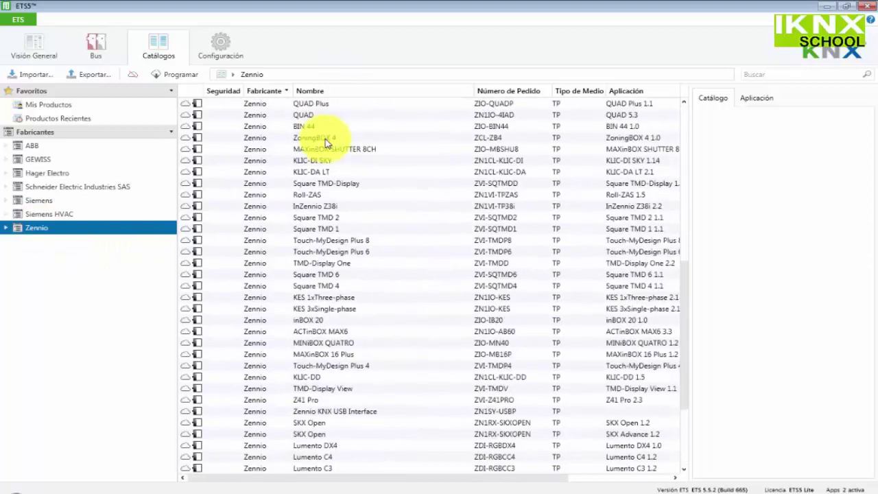
pyautogui.scroll(12, 326, 142)
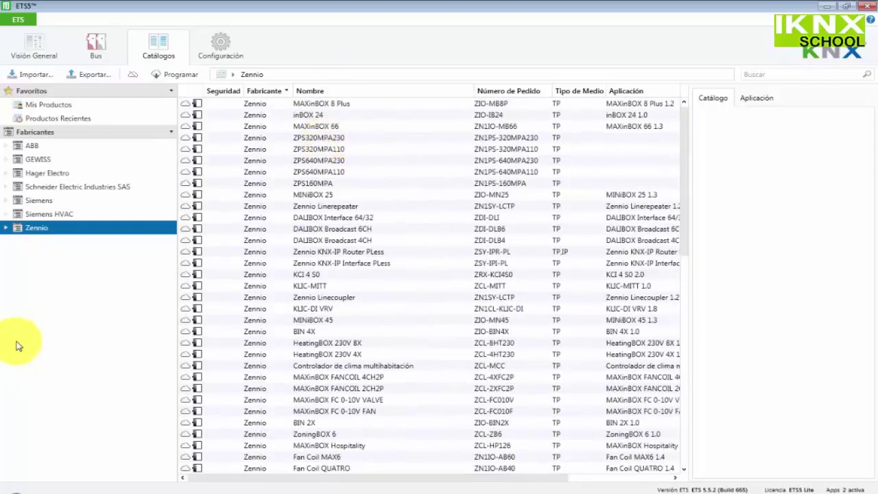
# Expand Zennio's Climatización category and view the products under Actuador de calefacción, Convector and Termostato
pyautogui.click(5, 228)
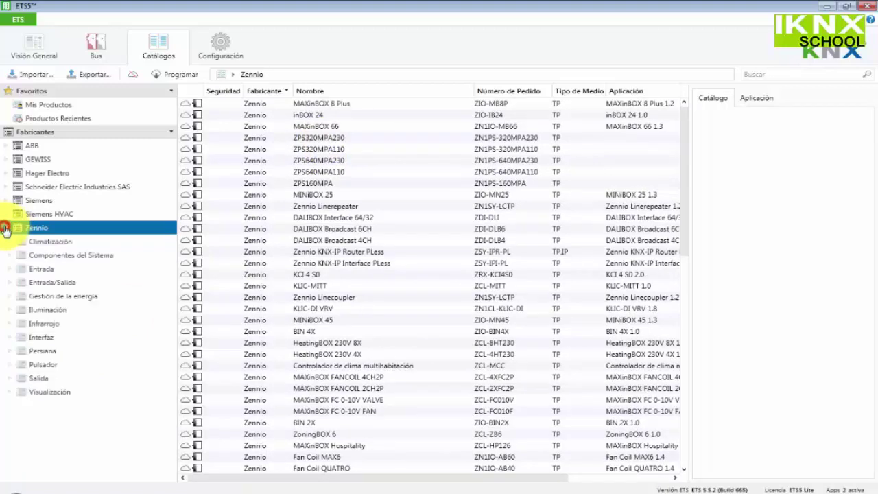
pyautogui.click(7, 241)
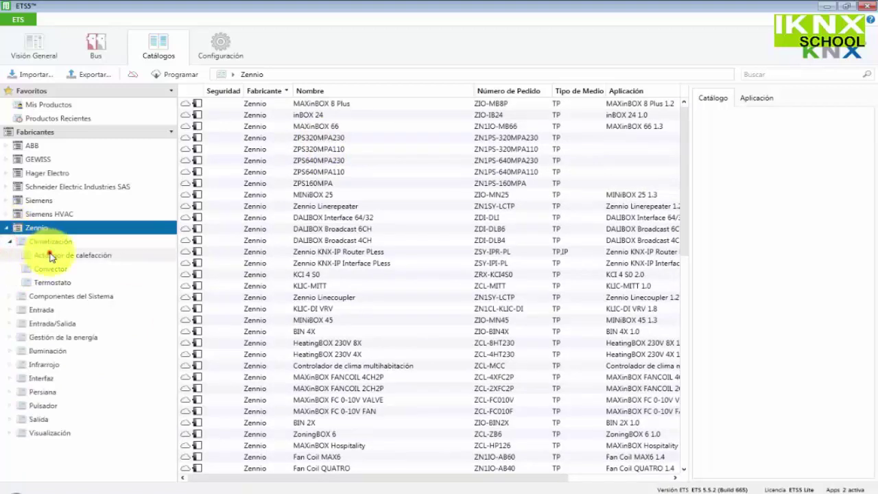
pyautogui.click(45, 255)
pyautogui.click(53, 269)
pyautogui.click(59, 283)
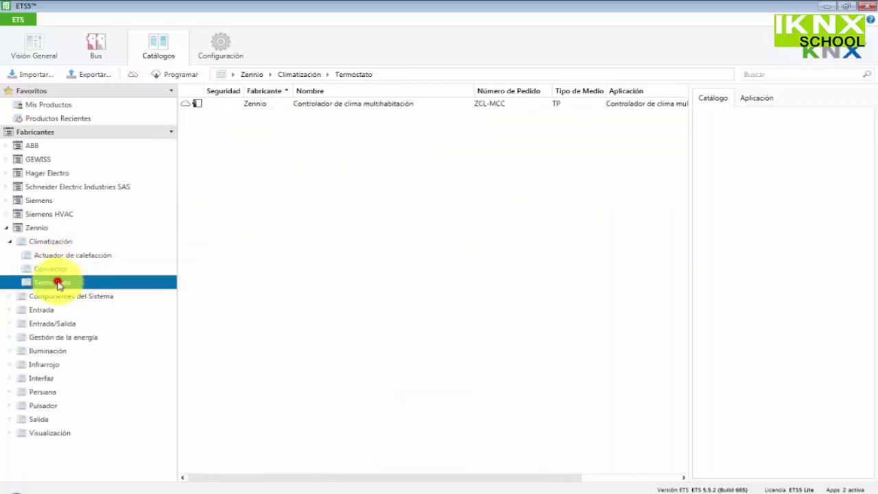
# Browse Zennio's Componentes del Sistema, Gestión de la energía and Entrada categories, viewing the products with 4 and 8 analogue inputs
pyautogui.click(10, 296)
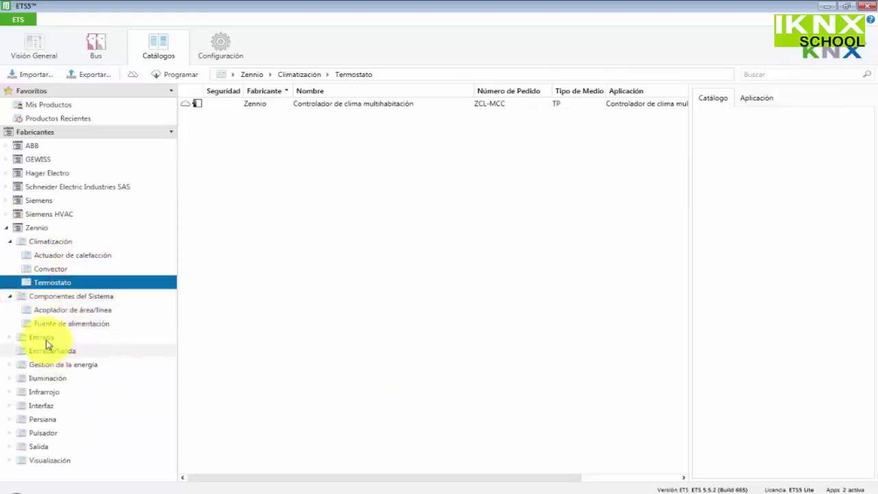
pyautogui.click(79, 369)
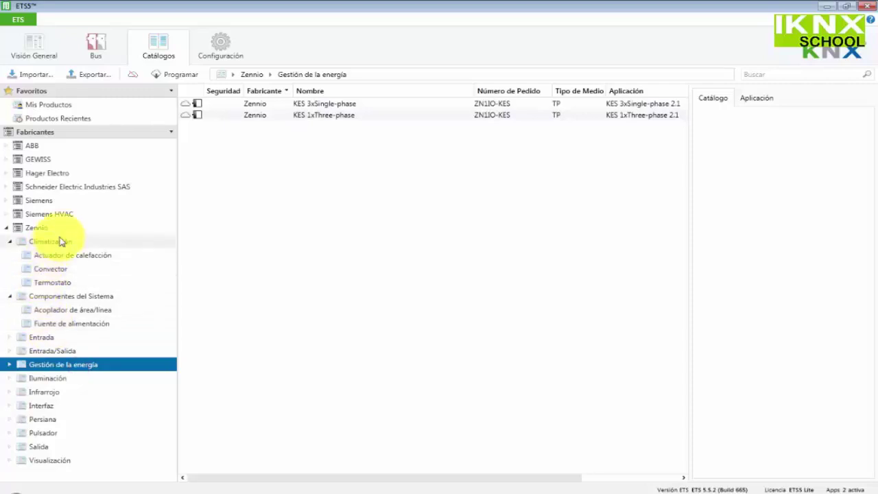
pyautogui.click(9, 337)
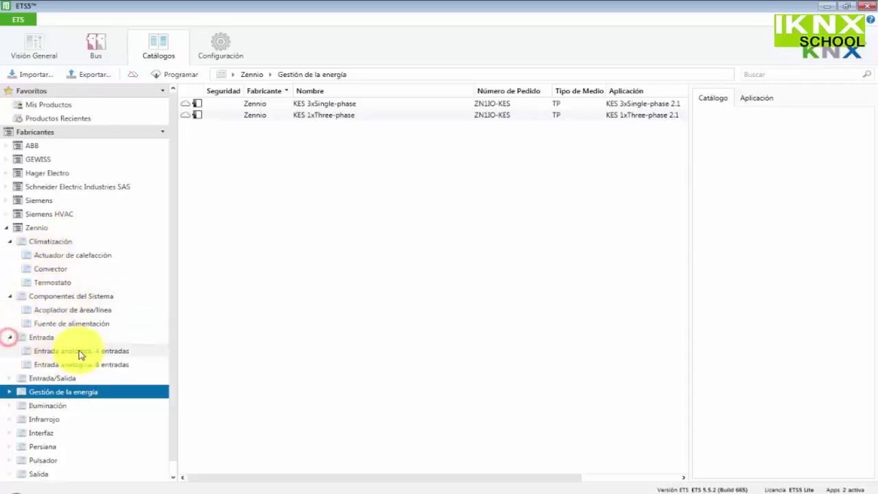
pyautogui.click(81, 350)
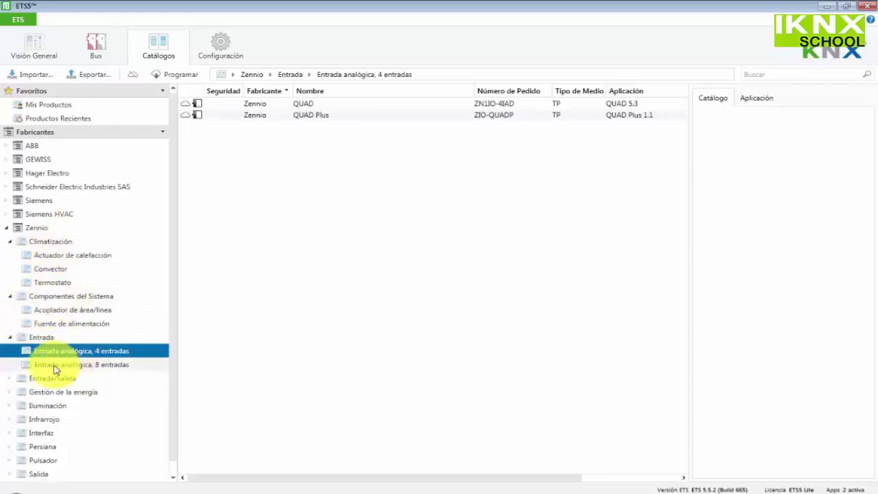
pyautogui.click(53, 365)
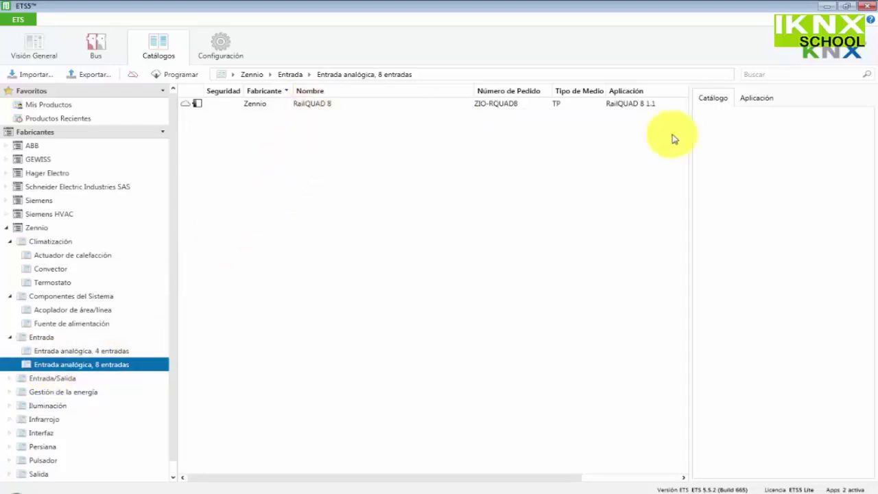
# Examine the catalogue details and the application information of Zennio's RailQUAD 8
pyautogui.click(320, 105)
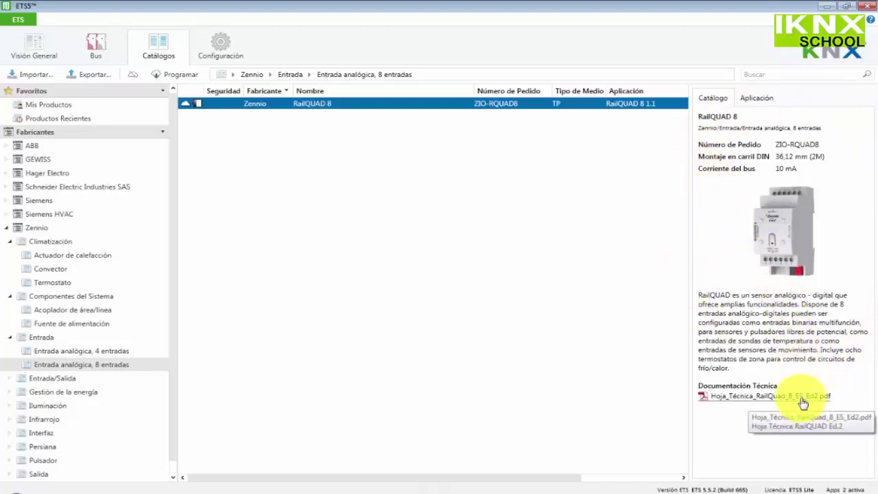
pyautogui.click(758, 98)
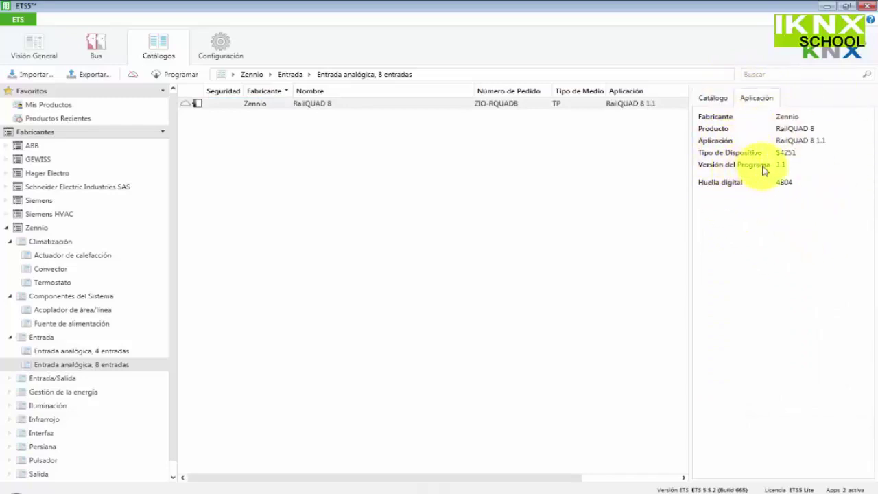
pyautogui.click(716, 99)
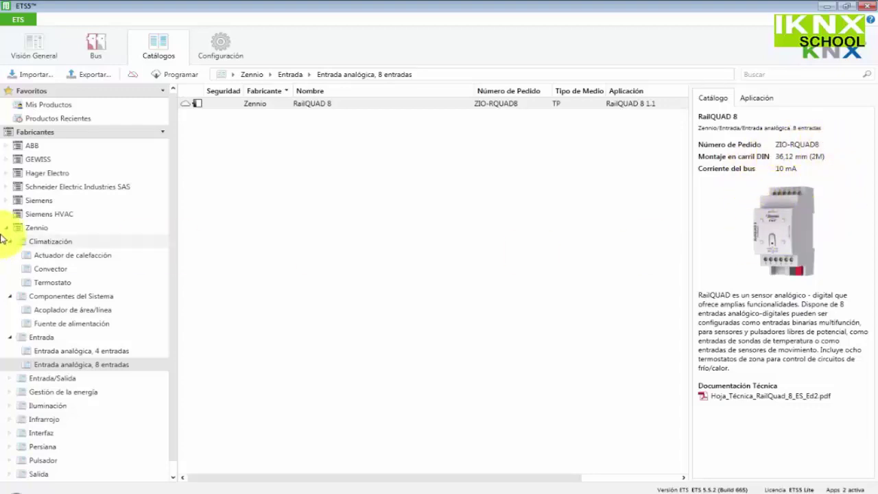
# Expand Hager Electro's Entrada / Salidas category and examine the catalogue details of each product under Entradas / salidas
pyautogui.click(6, 173)
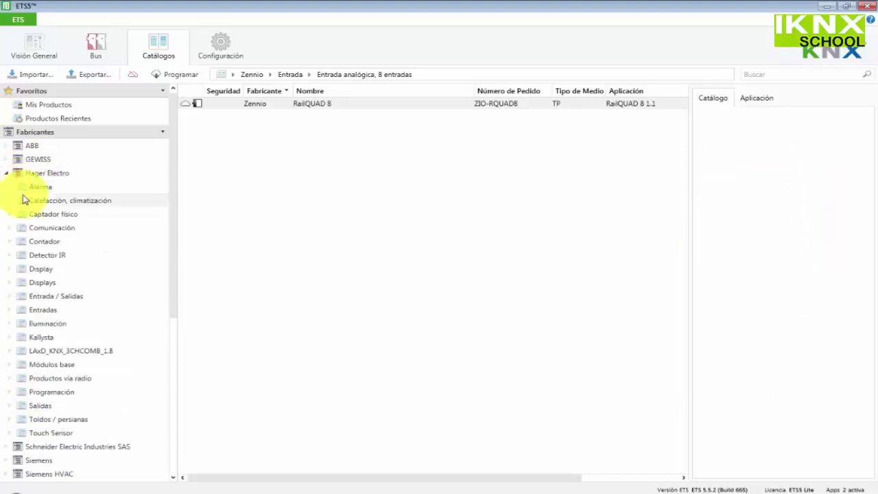
pyautogui.click(9, 297)
pyautogui.click(39, 312)
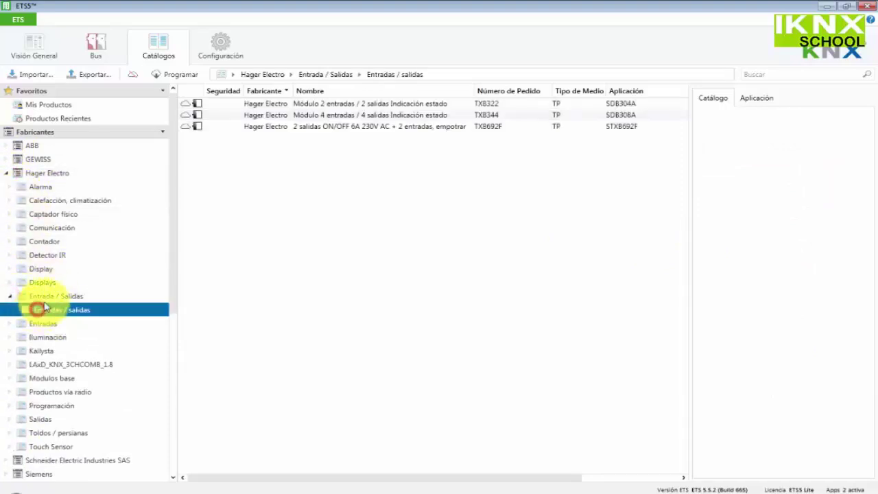
pyautogui.click(376, 130)
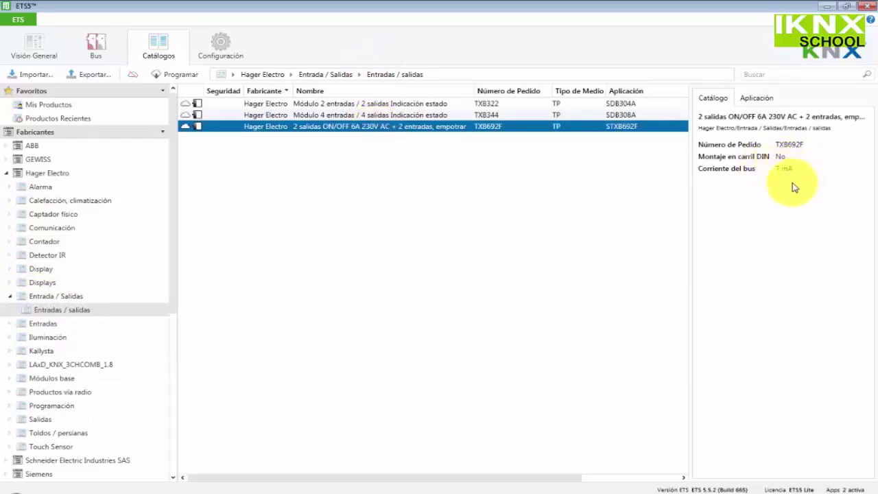
pyautogui.click(398, 116)
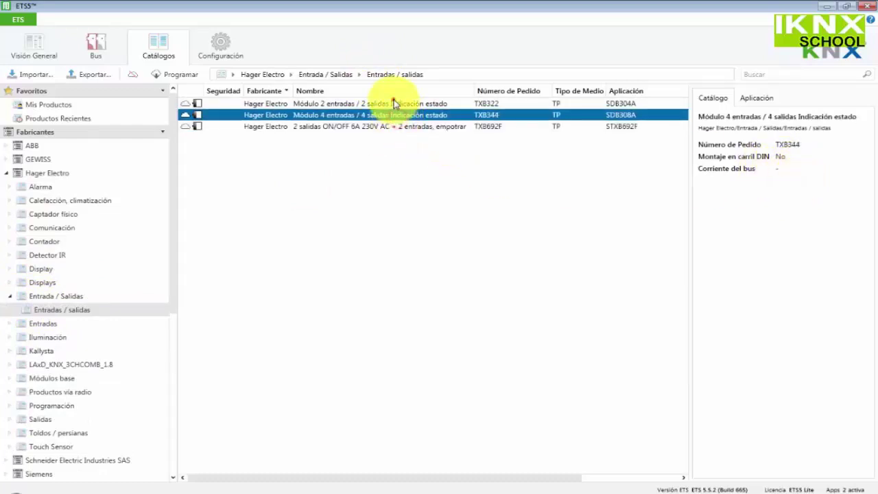
pyautogui.click(393, 101)
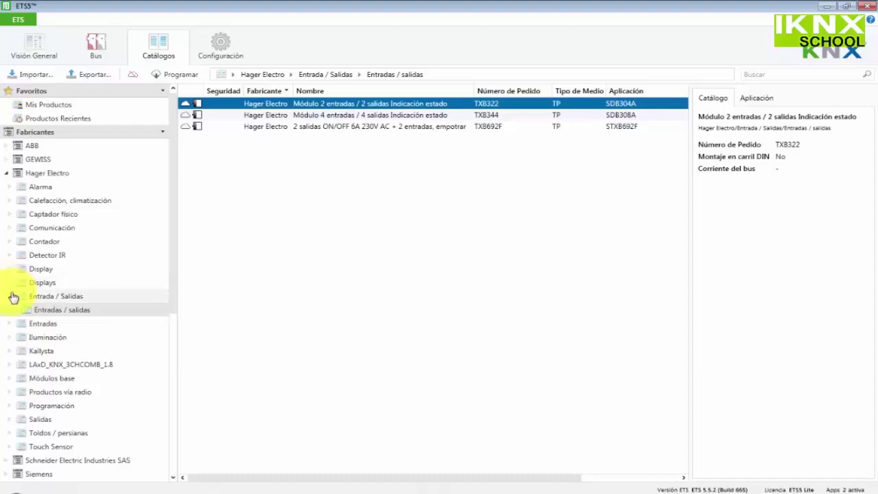
# Expand Hager Electro's Iluminación category, view Interruptor and Variadores, and check the details of several dimmers and the KNX/EIB-DALI gateway TL216A V1.3
pyautogui.click(10, 337)
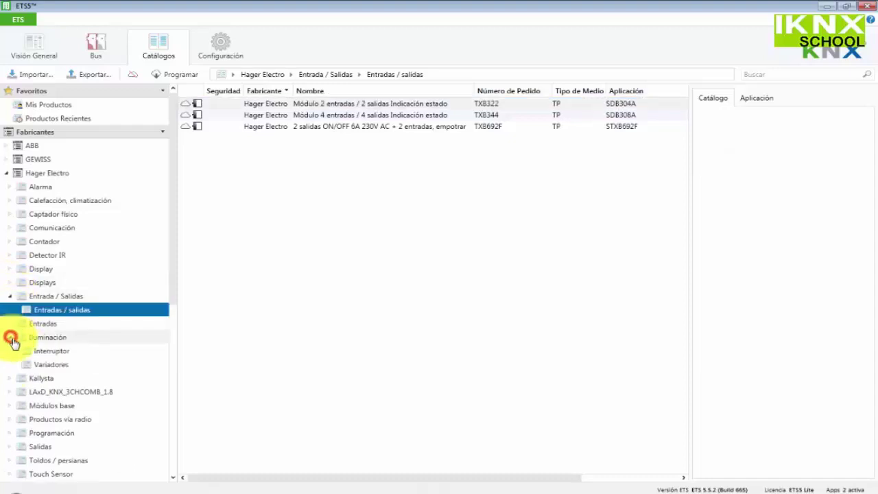
pyautogui.click(48, 351)
pyautogui.click(51, 365)
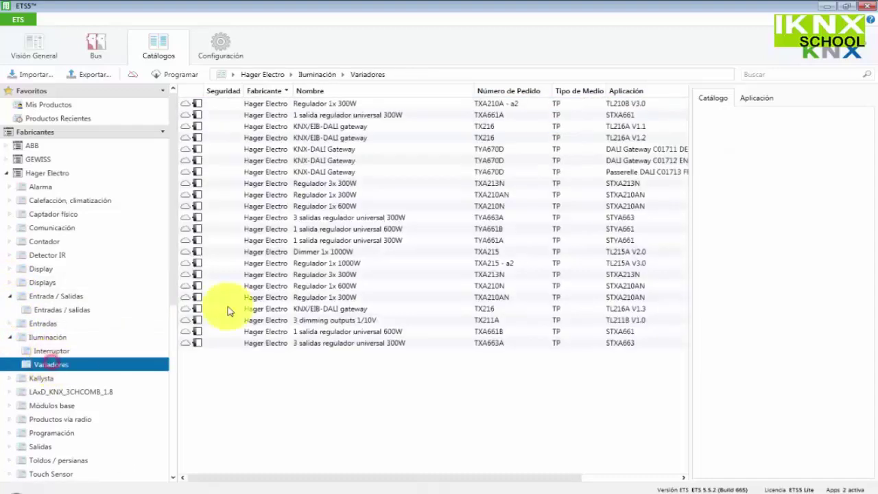
pyautogui.click(308, 207)
pyautogui.click(305, 240)
pyautogui.click(308, 263)
pyautogui.click(325, 283)
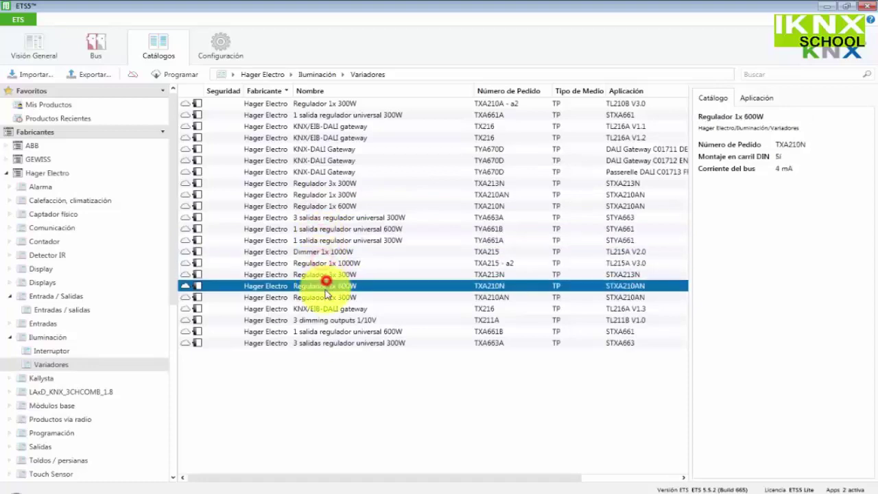
pyautogui.click(325, 308)
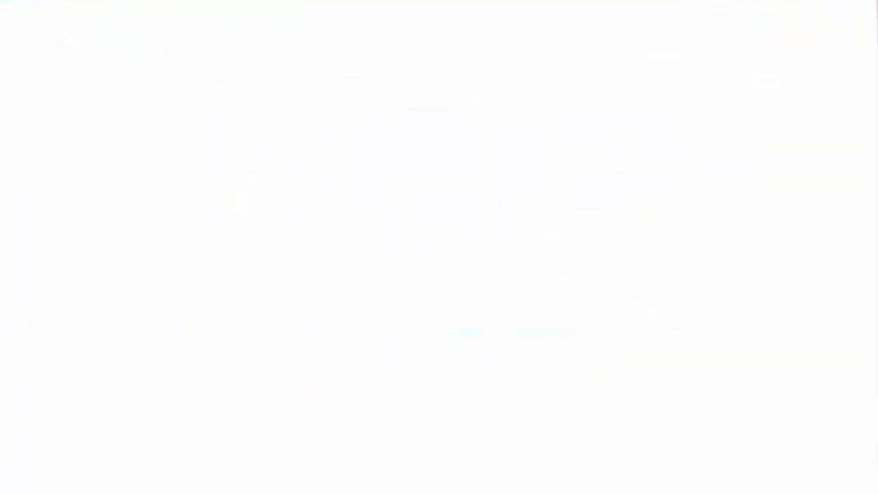
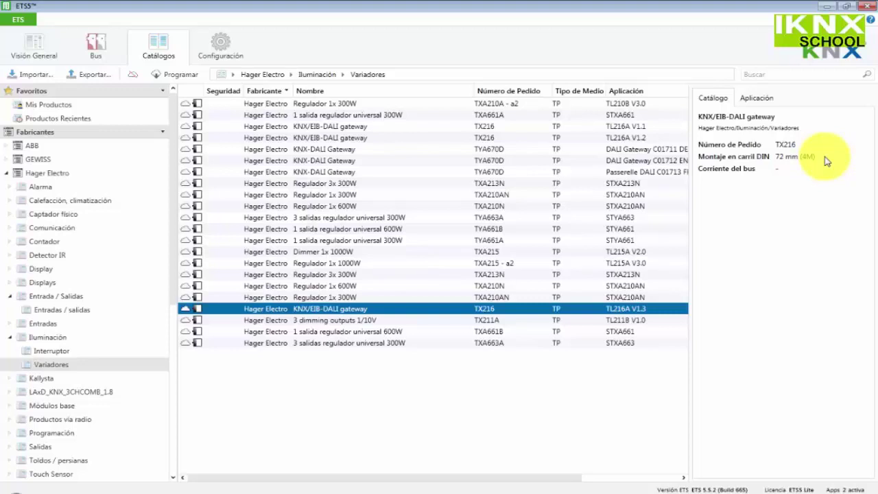
# Compare the catalogue details of the other DALI gateways and dimmers in Hager Electro's Variadores list
pyautogui.click(309, 126)
pyautogui.click(318, 137)
pyautogui.click(319, 149)
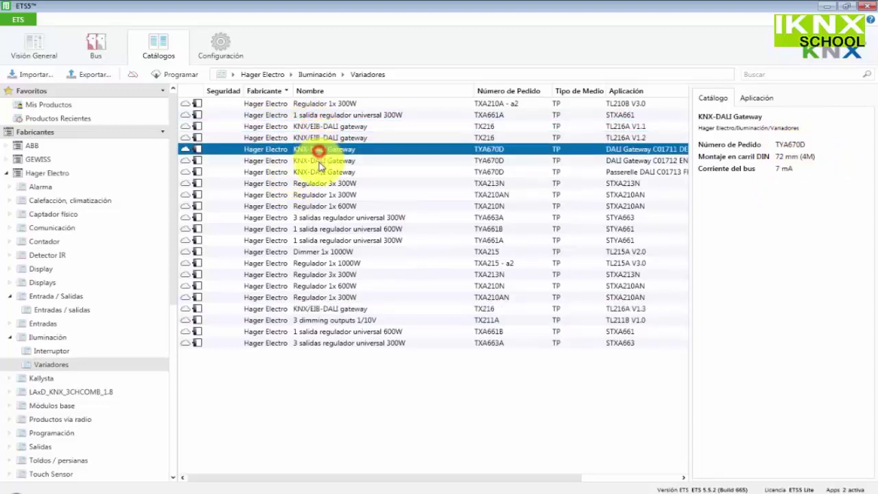
pyautogui.click(316, 160)
pyautogui.click(313, 172)
pyautogui.click(305, 194)
pyautogui.click(304, 205)
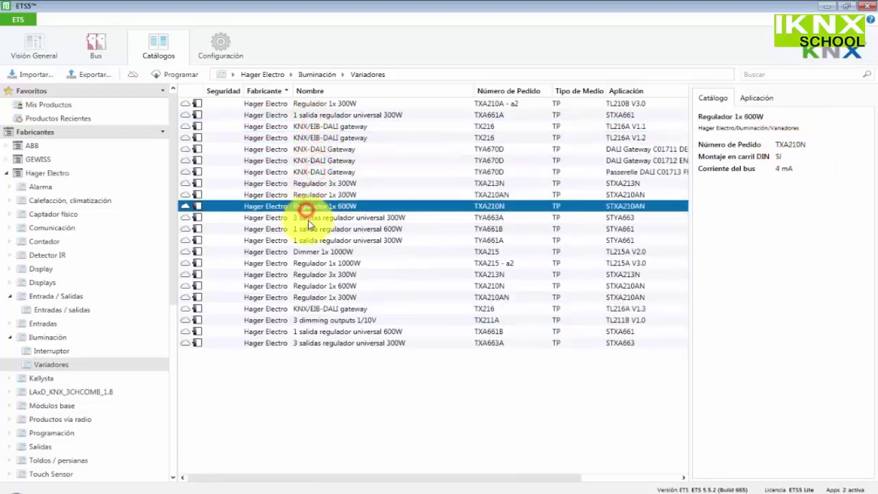
pyautogui.click(307, 218)
pyautogui.click(310, 240)
pyautogui.click(314, 252)
pyautogui.click(321, 274)
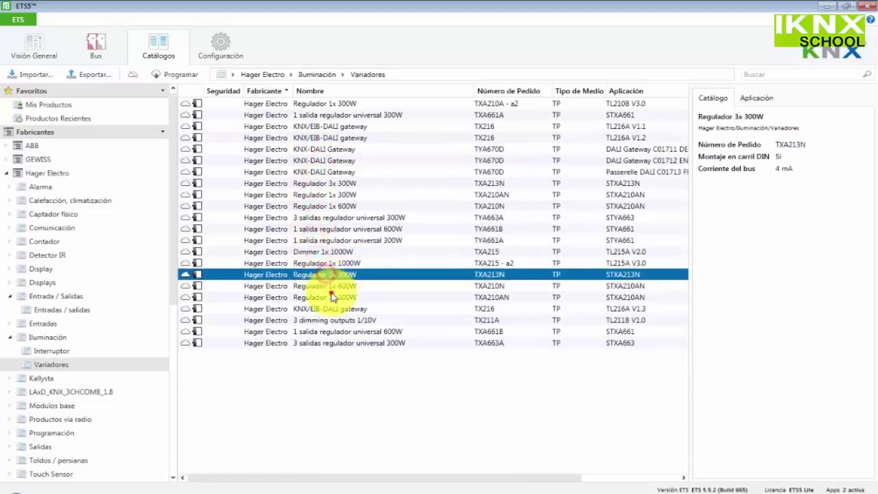
pyautogui.click(332, 297)
# Show Hager Electro's Display products and check the details of Contrôleur d'ambiance and Tebis touch panel
pyautogui.click(40, 269)
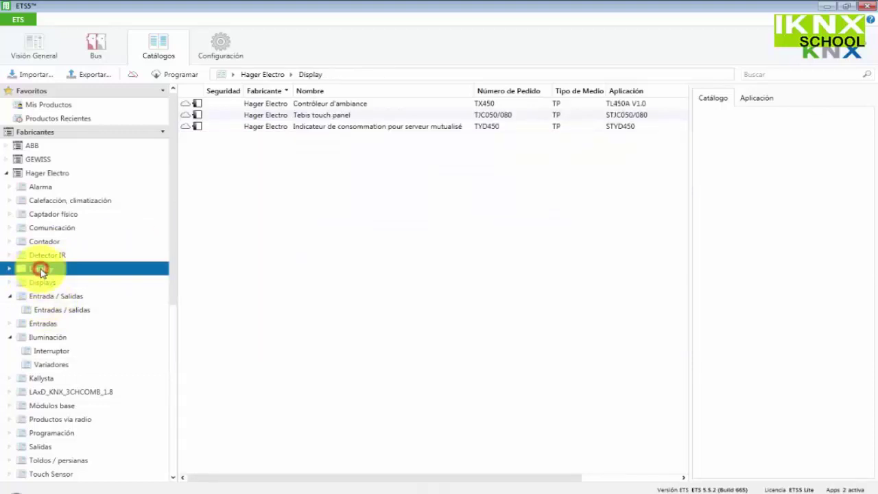
pyautogui.click(329, 103)
pyautogui.click(330, 116)
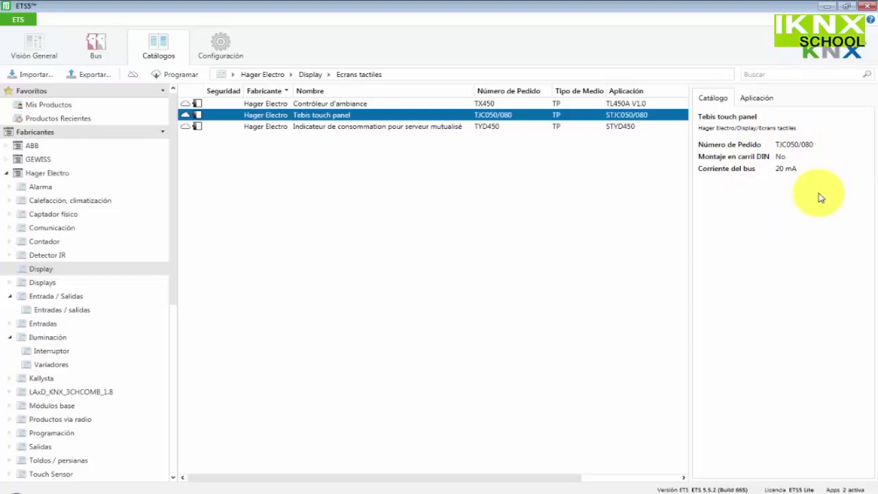
# Collapse Hager Electro, select HeatingBOX 230V 8X under Zennio's Actuador de calefacción, and open its technical data sheet
pyautogui.click(7, 174)
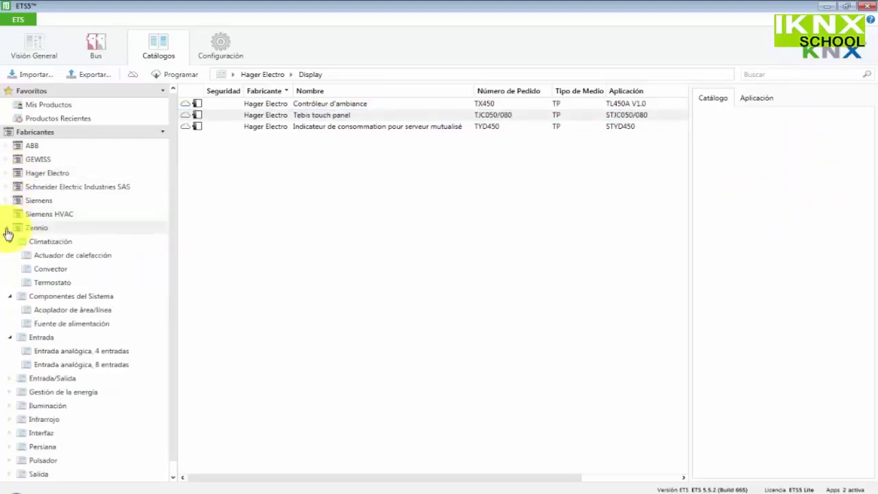
pyautogui.click(51, 256)
pyautogui.click(319, 118)
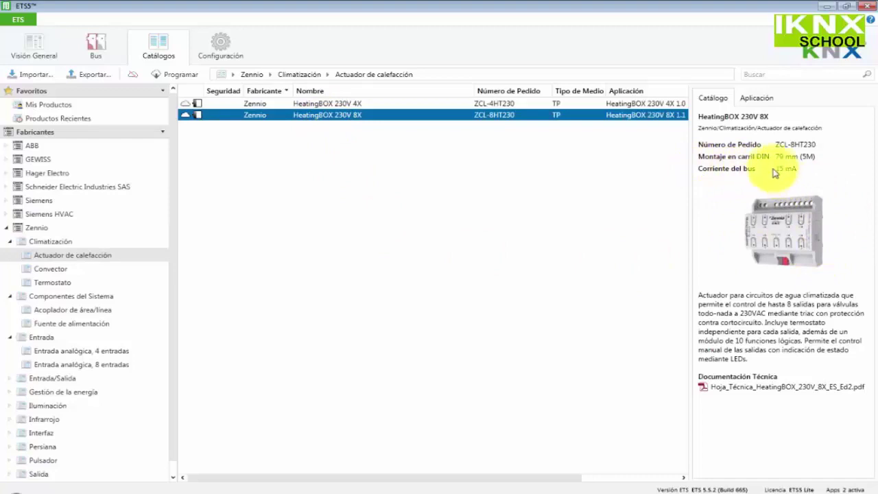
pyautogui.click(814, 388)
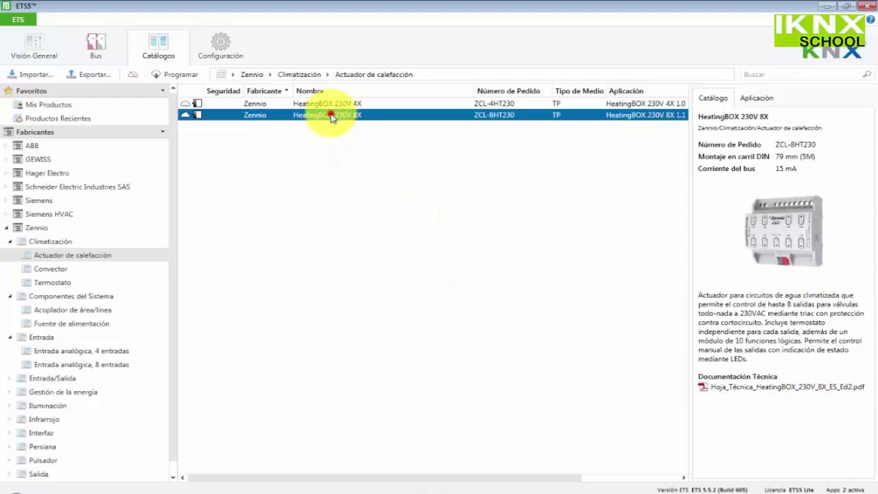
# Export the HeatingBOX 230V 8X product to the Escritorio folder as HeatingBOX 230V 8X.knxprod
pyautogui.click(94, 77)
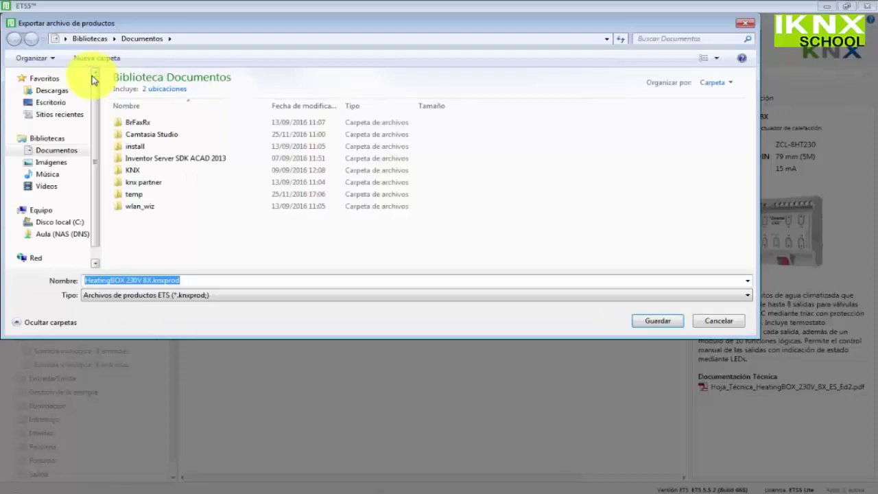
pyautogui.click(55, 106)
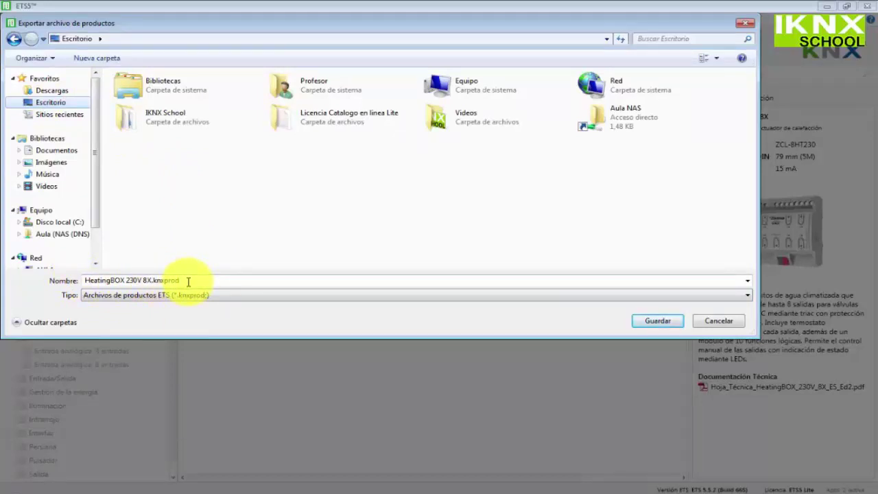
pyautogui.click(657, 320)
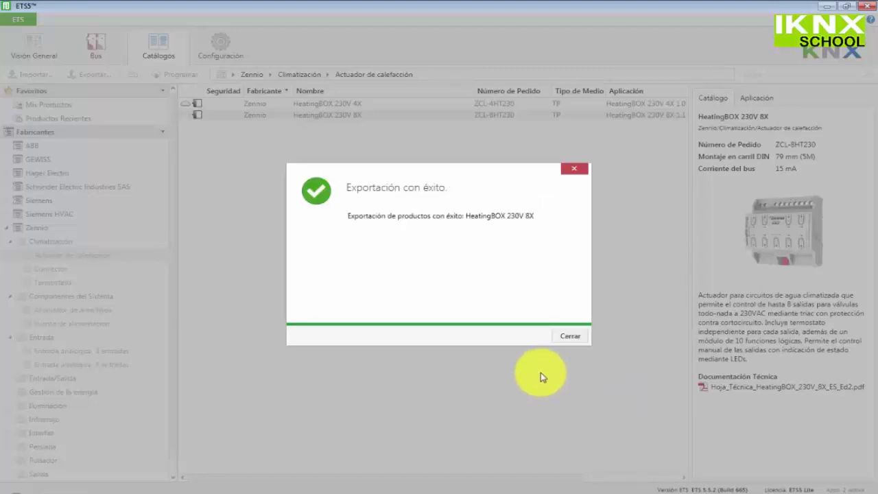
pyautogui.click(569, 338)
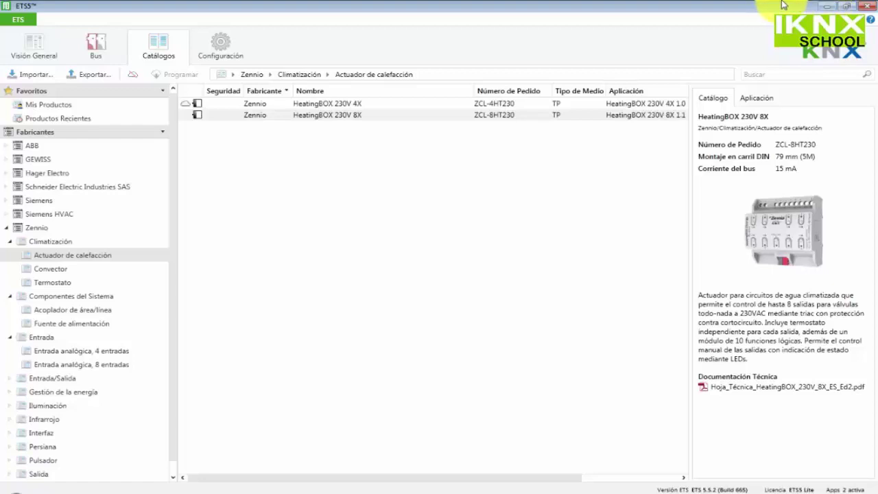
# Minimise the open windows and locate the exported HeatingBOX 230V 8X.knxprod file on the desktop
pyautogui.click(825, 6)
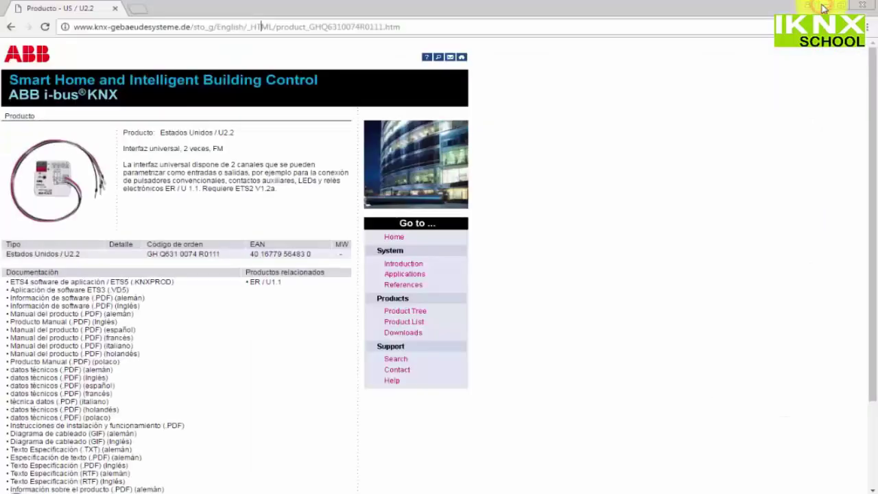
pyautogui.click(824, 7)
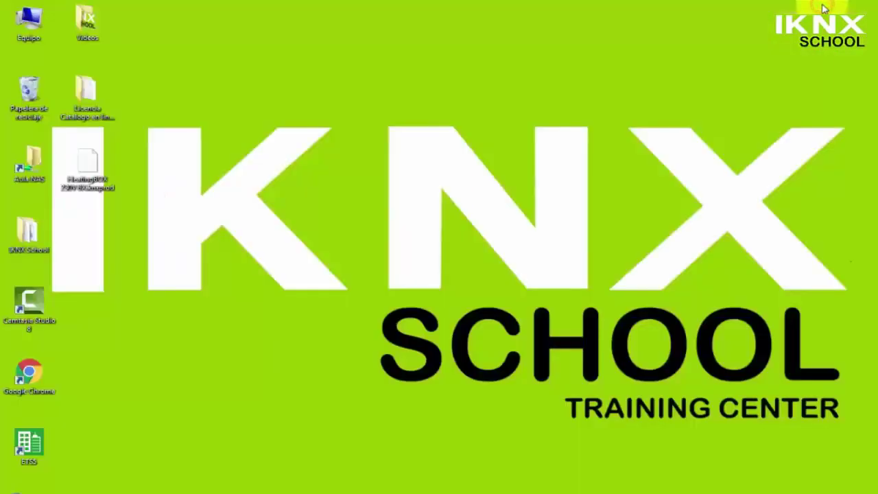
pyautogui.moveTo(144, 239); pyautogui.dragTo(55, 137)
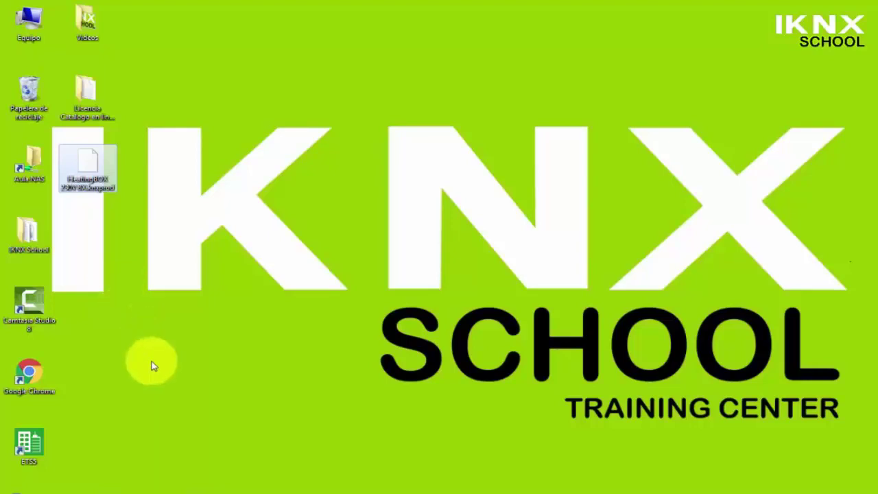
# Return to ETS5 and hide the online catalogue entries so that only locally stored products are listed
pyautogui.click(206, 490)
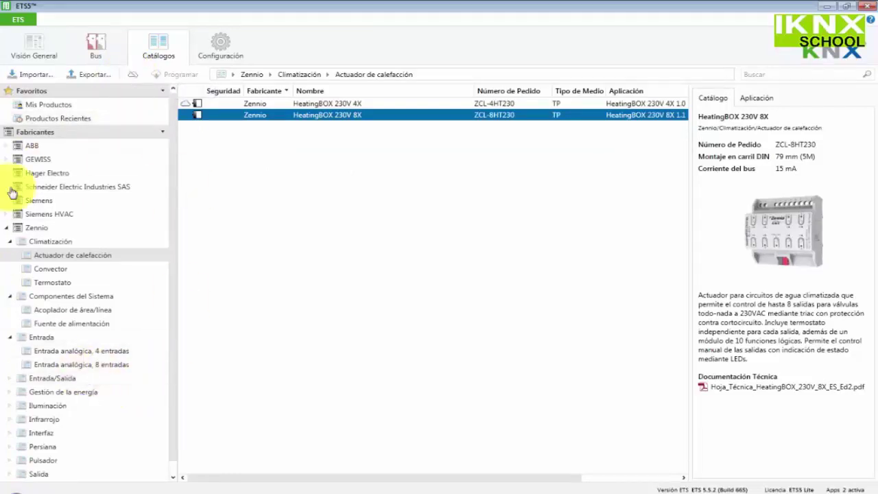
pyautogui.click(132, 75)
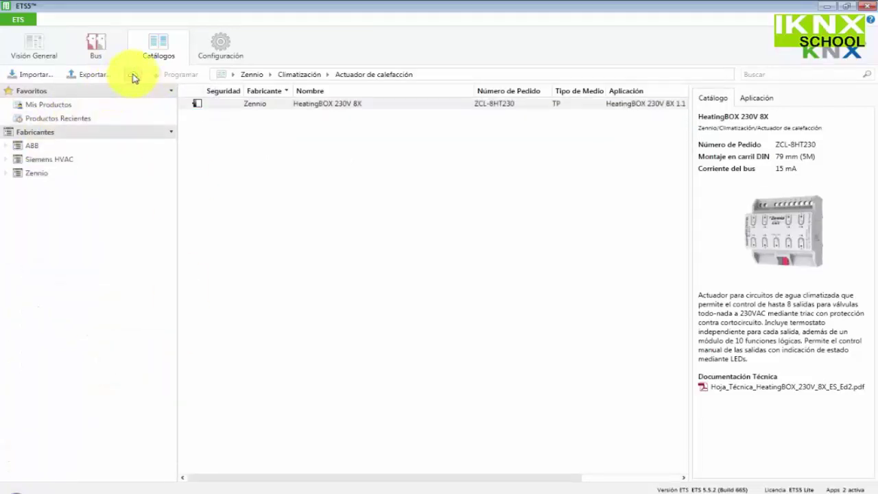
# List all locally stored ABB products, checking the manufacturer's product categories and collapsing them again
pyautogui.click(7, 145)
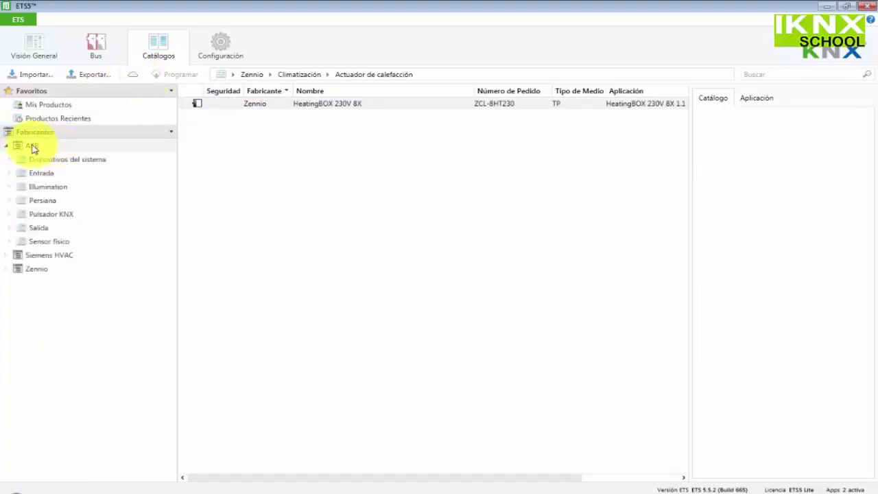
pyautogui.click(32, 146)
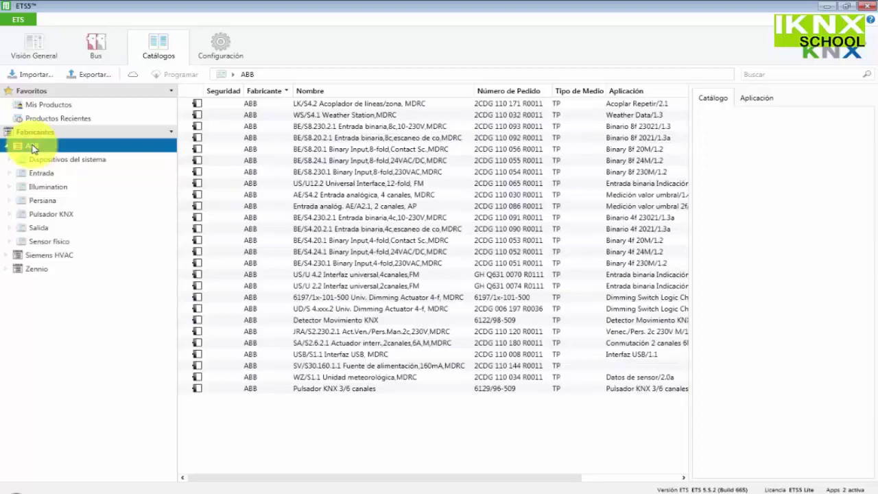
pyautogui.click(8, 147)
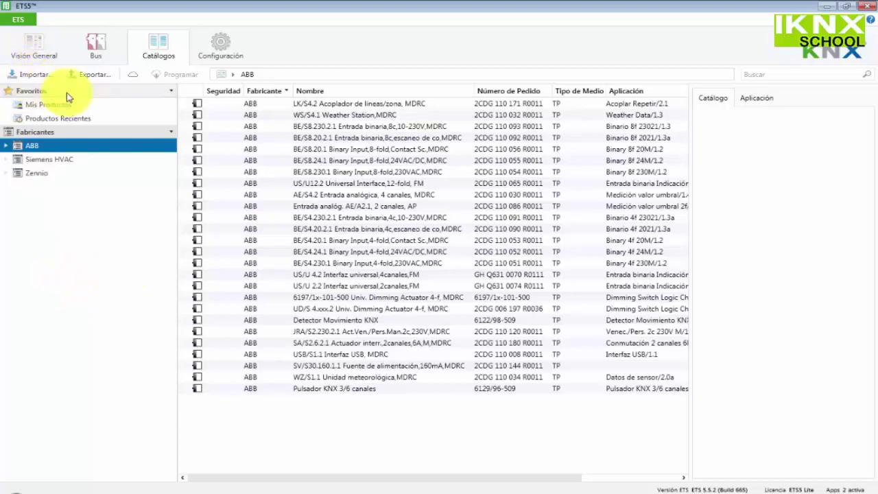
# Open the online catalogue settings and review the available markets, leaving España selected
pyautogui.click(217, 43)
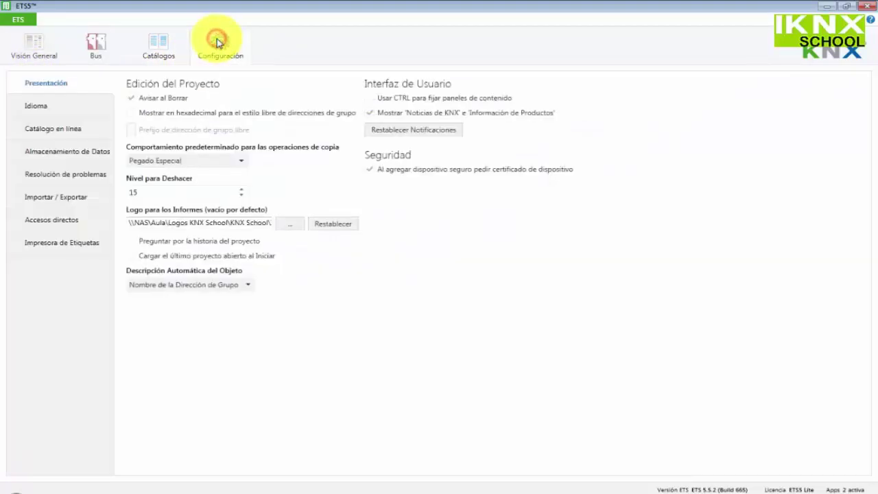
pyautogui.click(39, 129)
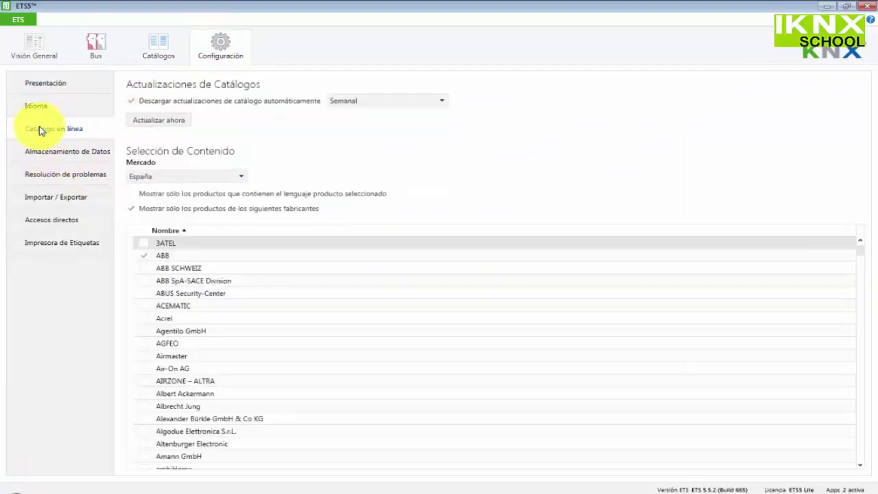
pyautogui.click(195, 176)
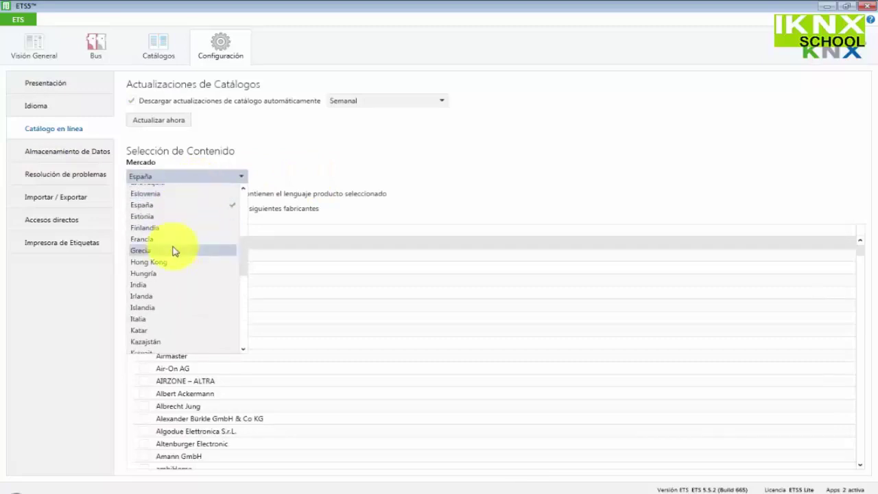
pyautogui.scroll(-8, 173, 251)
pyautogui.scroll(4, 171, 245)
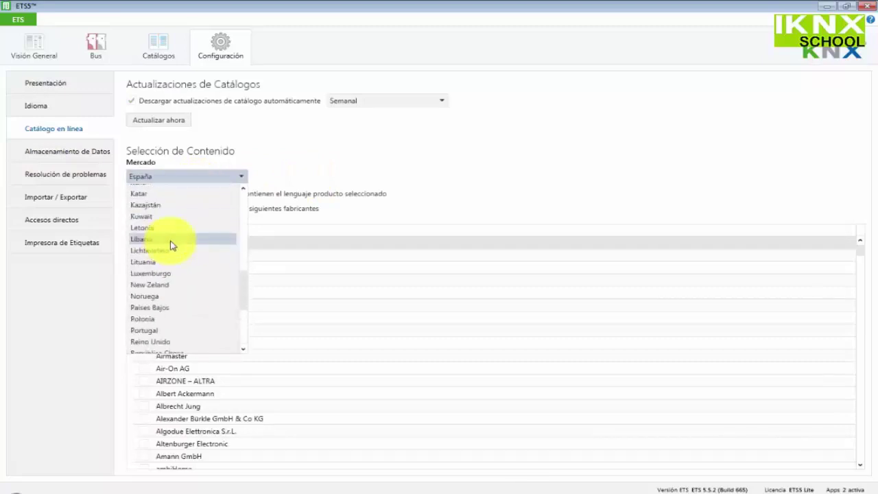
pyautogui.scroll(10, 172, 245)
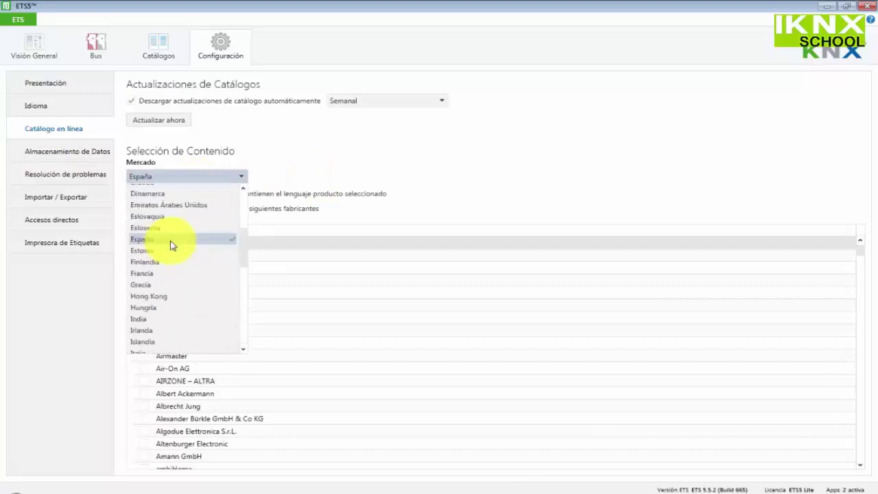
pyautogui.click(313, 134)
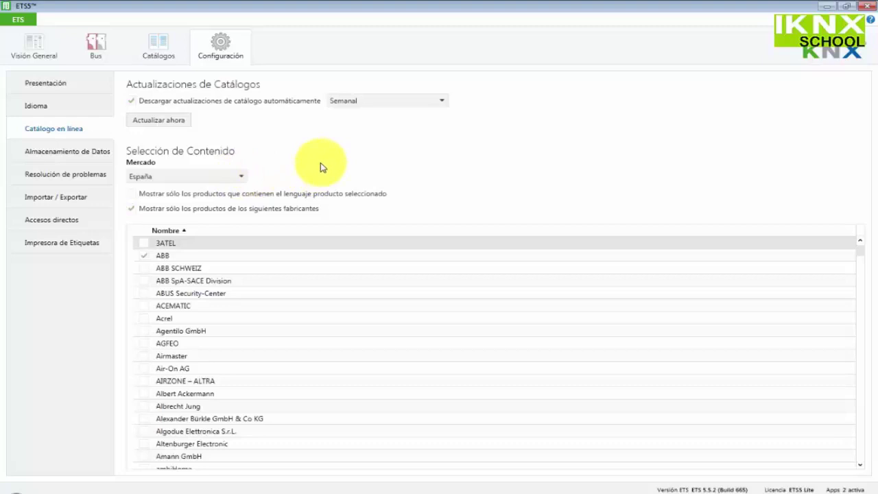
# Look through the manufacturers selectable for the online catalogue, check the market selection again, and return to the product catalogues
pyautogui.scroll(-8, 492, 305)
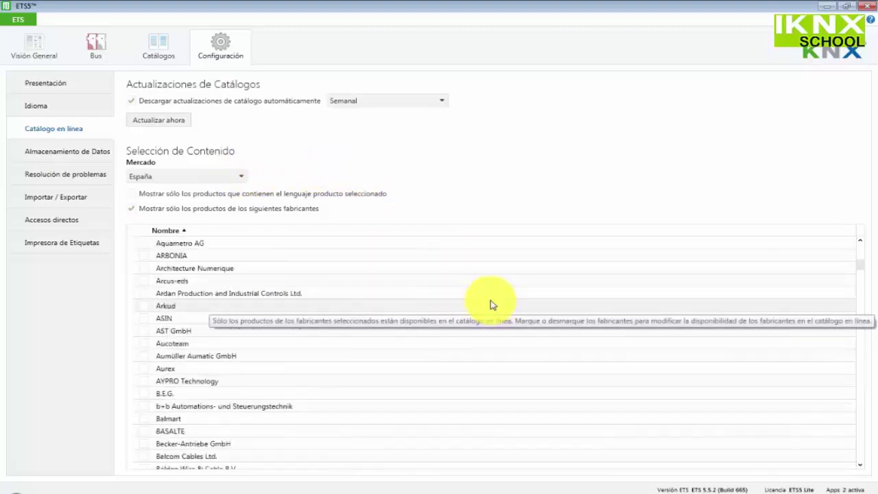
pyautogui.scroll(-8, 491, 305)
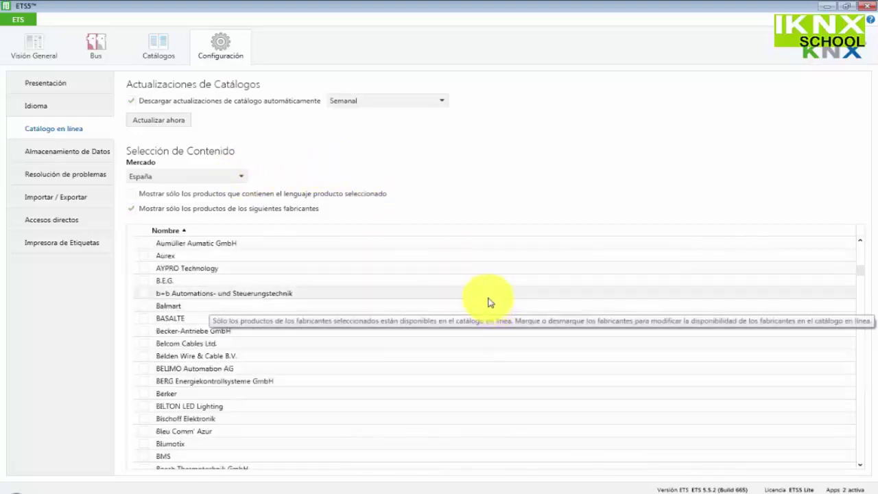
pyautogui.click(163, 176)
pyautogui.click(343, 151)
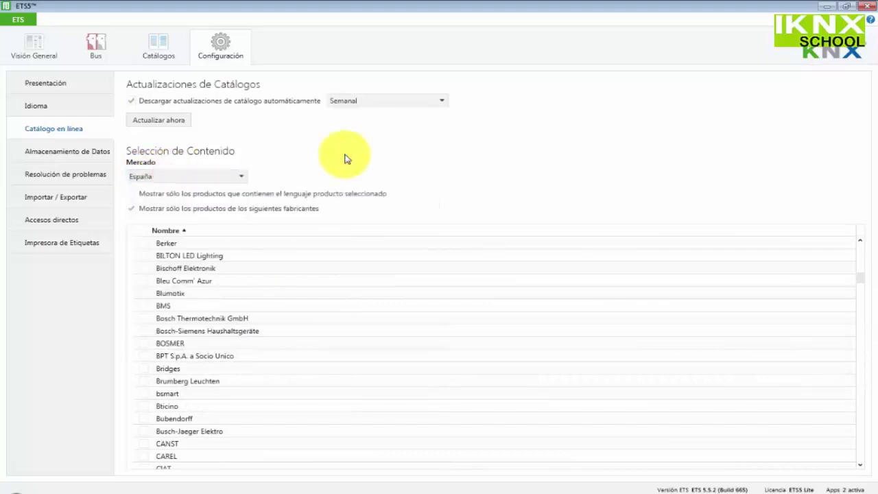
pyautogui.click(159, 41)
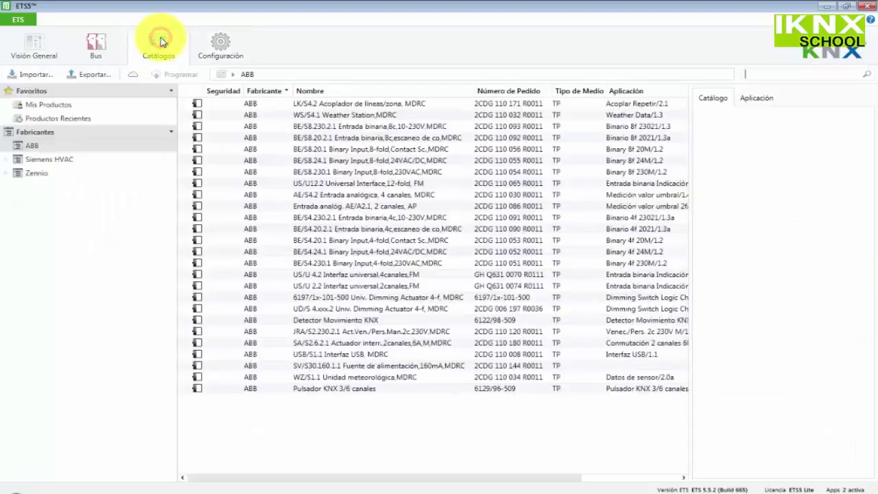